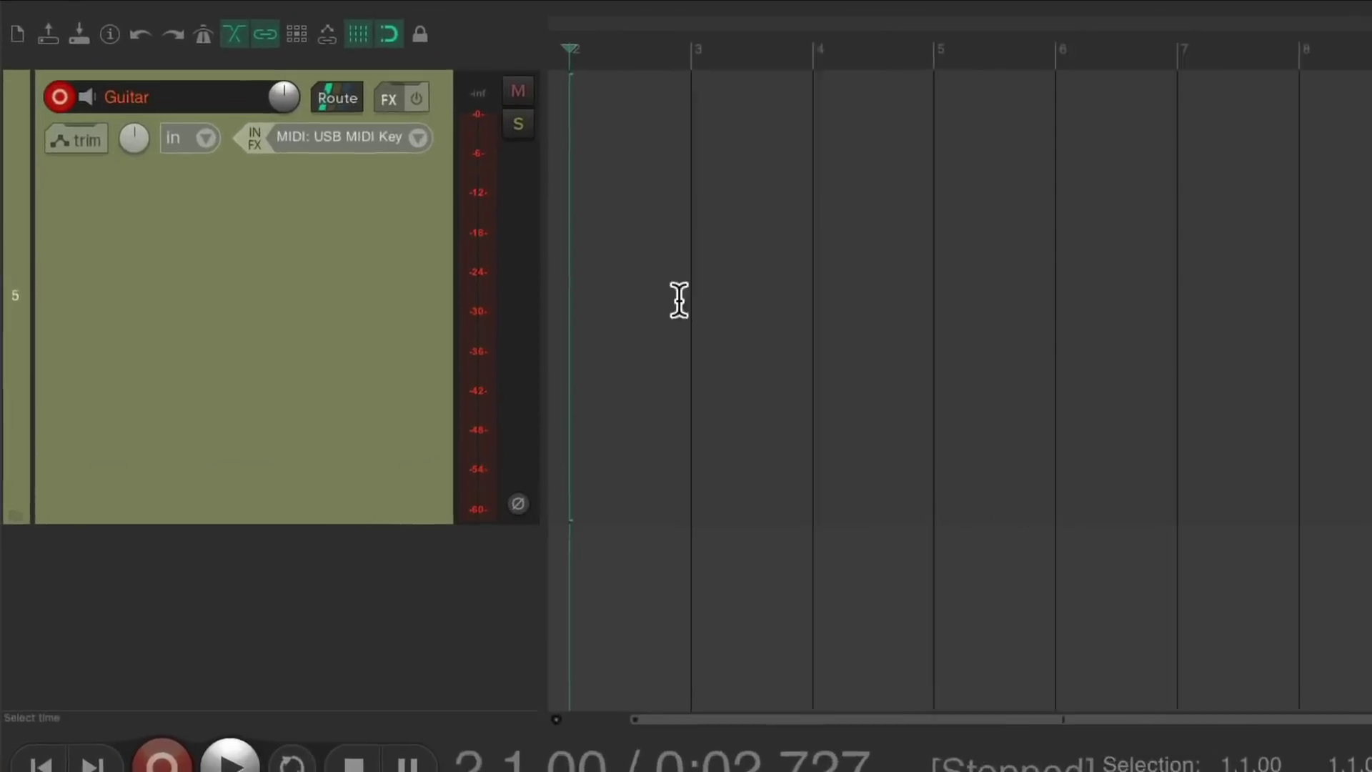
- Load the Ample Guitar M II Lite instrument plugin onto the Guitar track
click(426, 109)
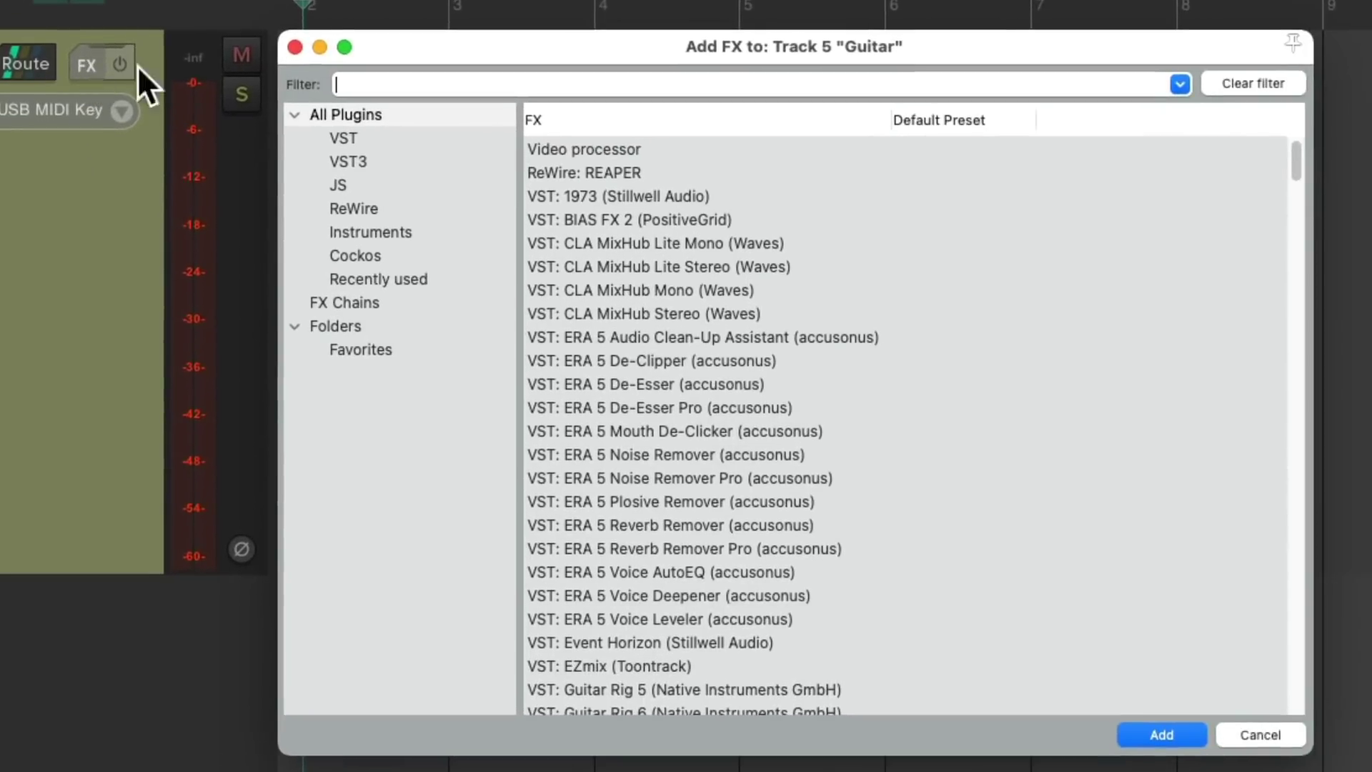
click(740, 259)
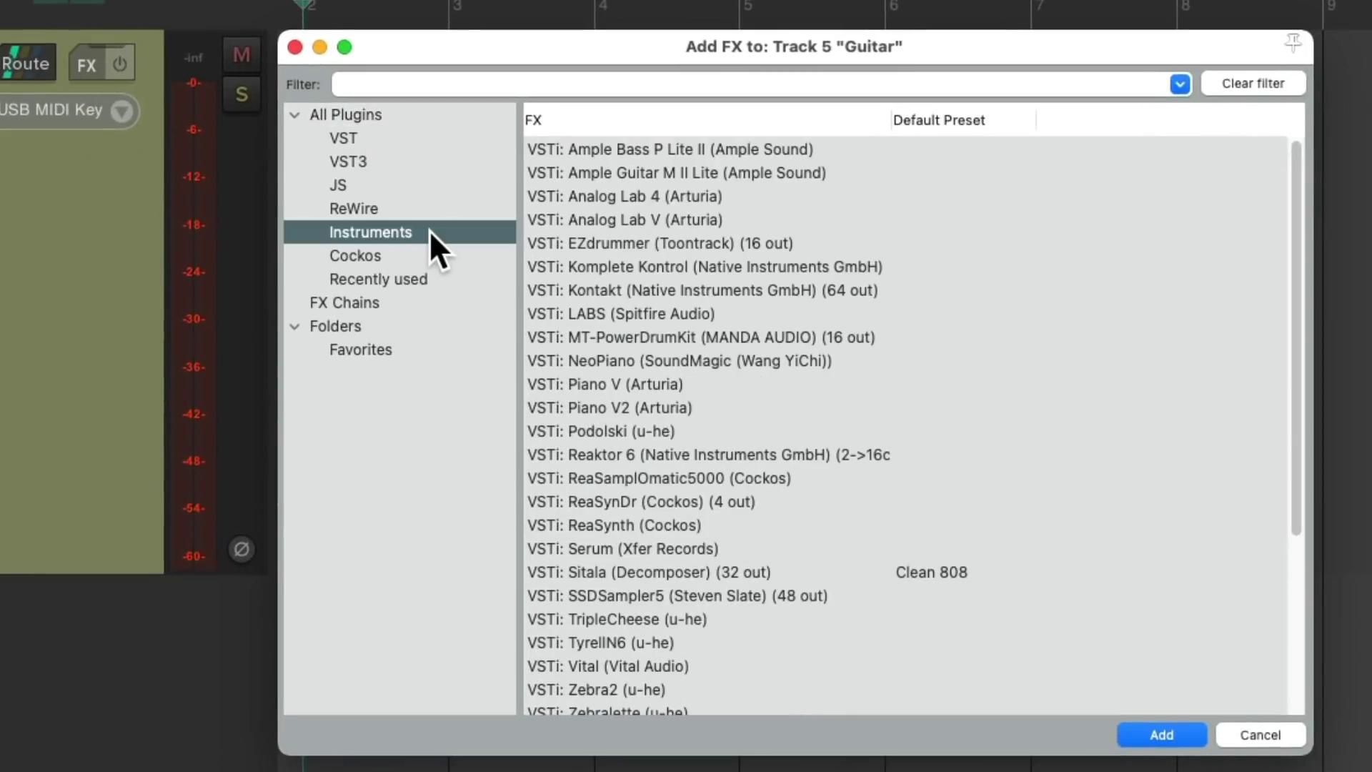
click(846, 172)
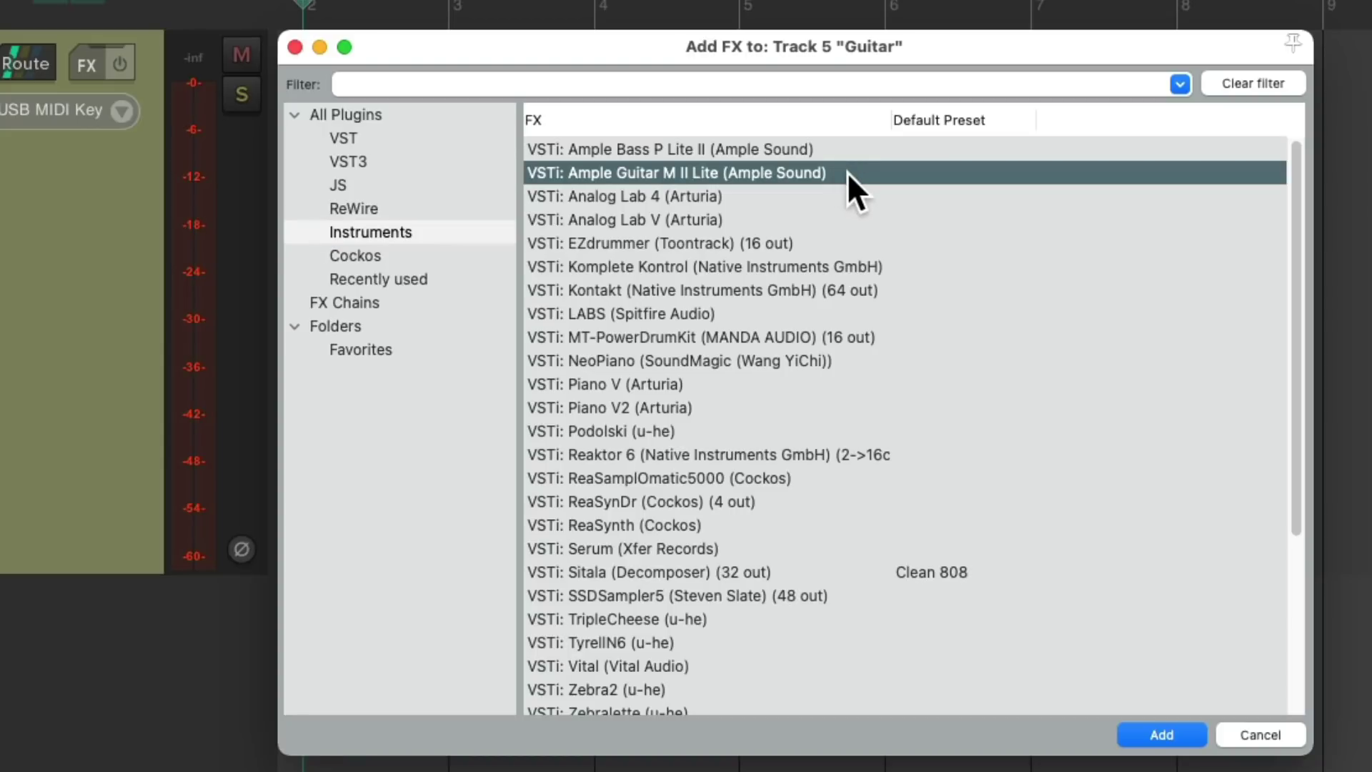
double_click(760, 171)
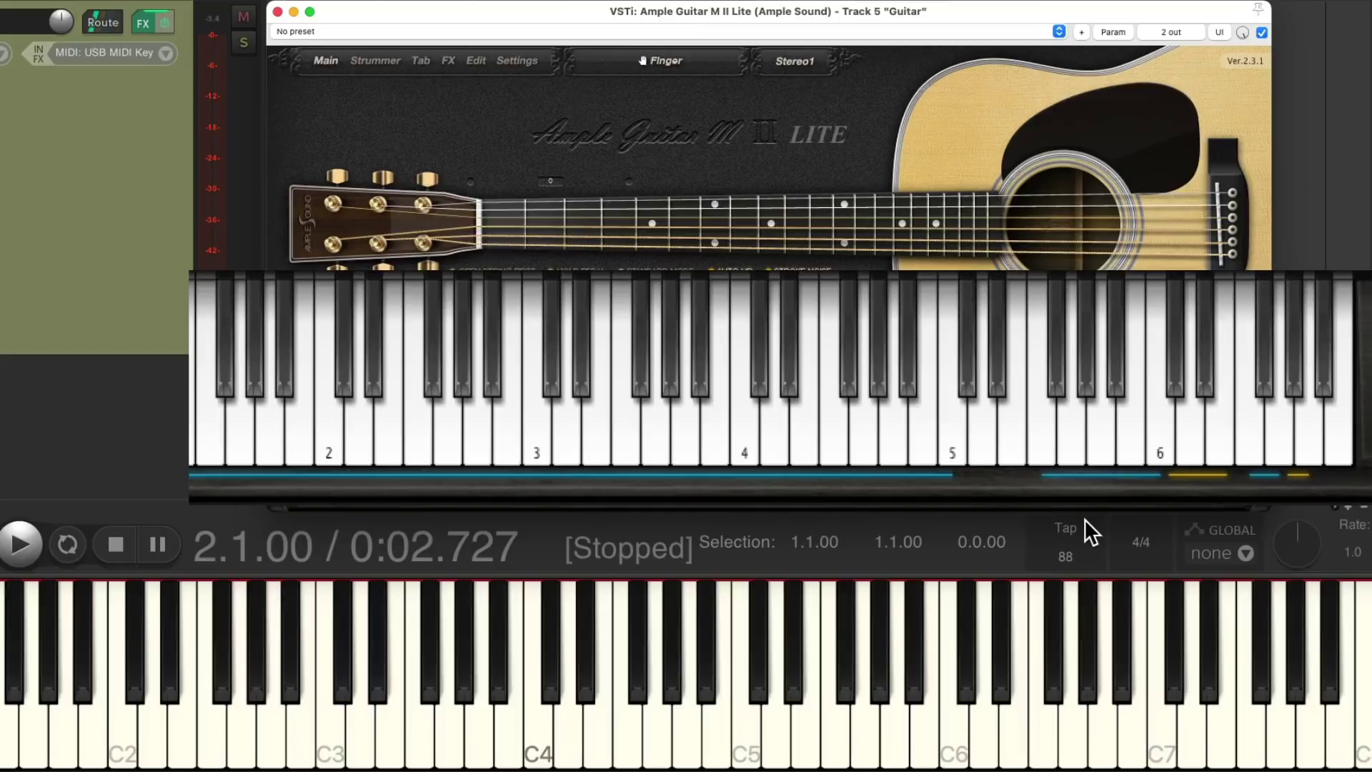
- Audition the Scratch and Slap percussive sounds on the plugin's keyboard
click(1041, 434)
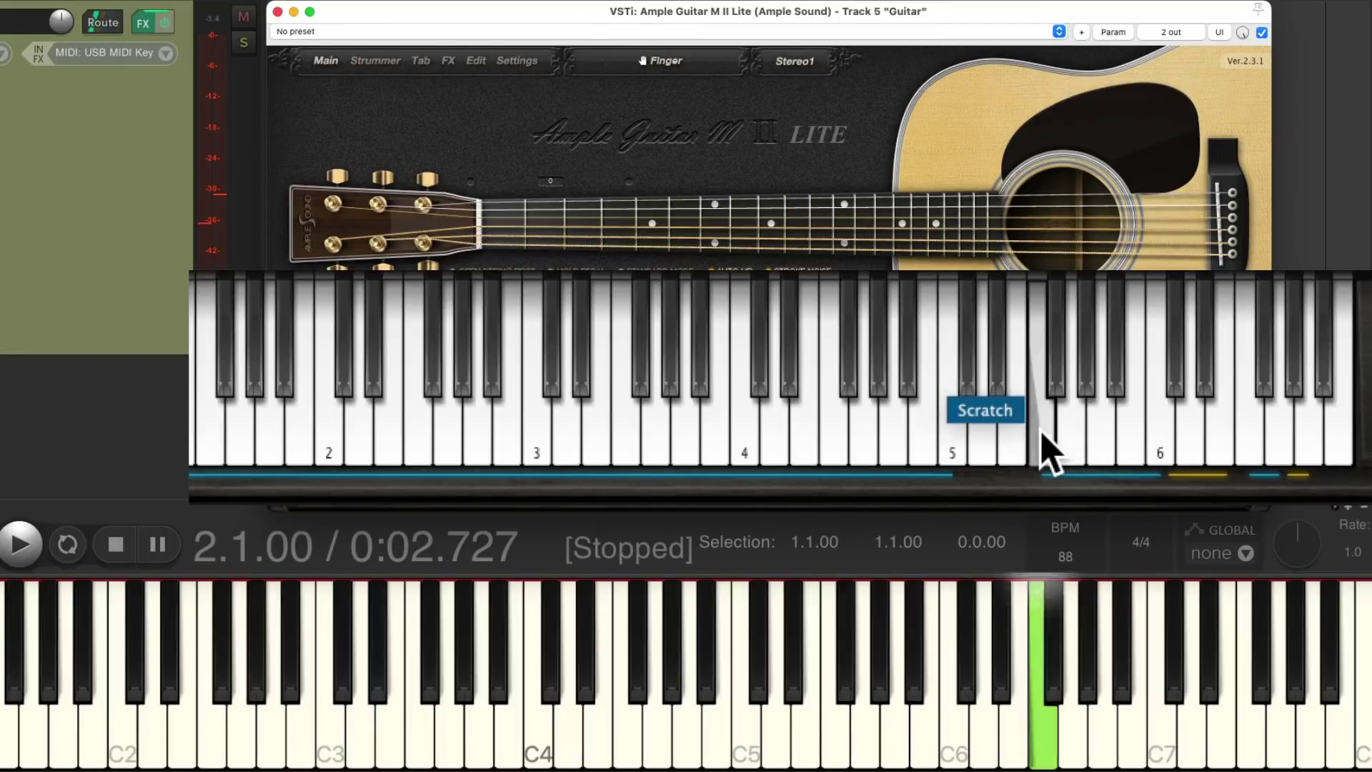
click(1041, 434)
click(1041, 434)
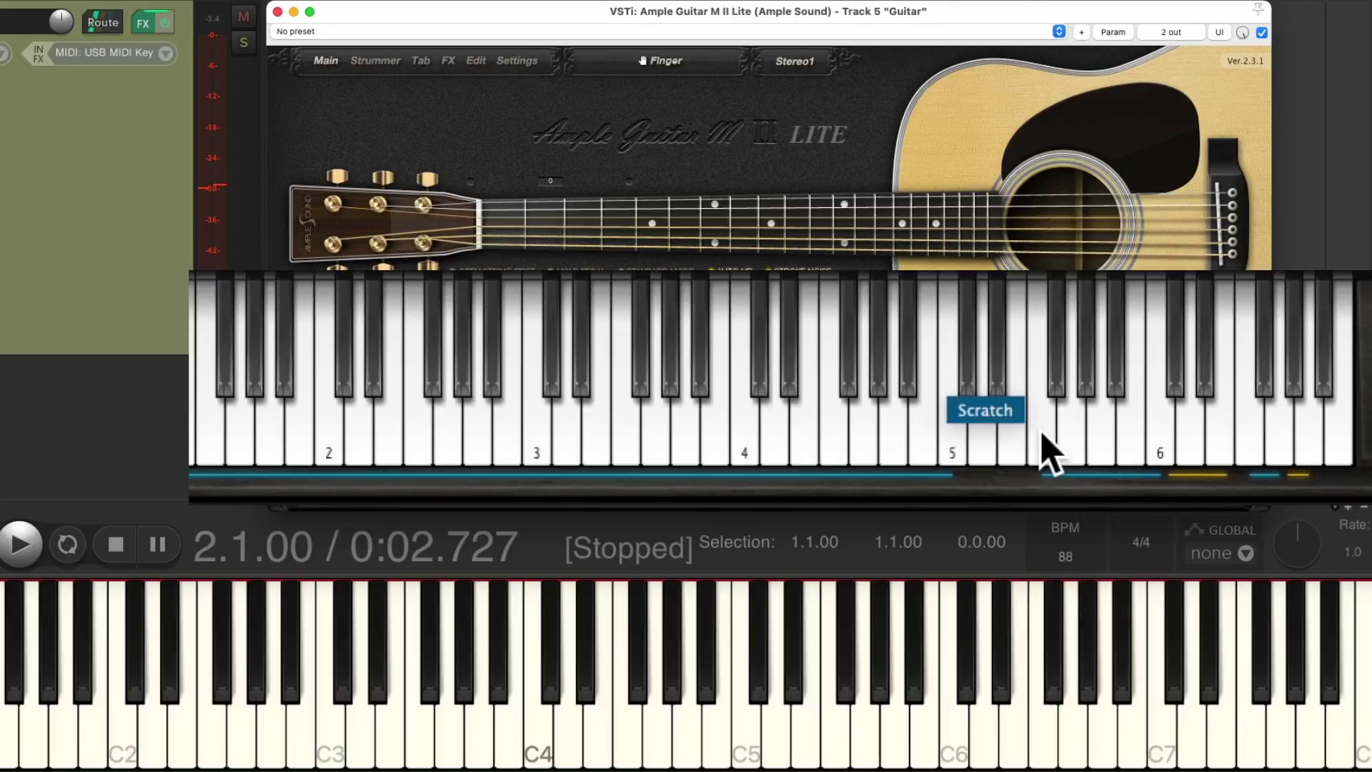
click(1056, 379)
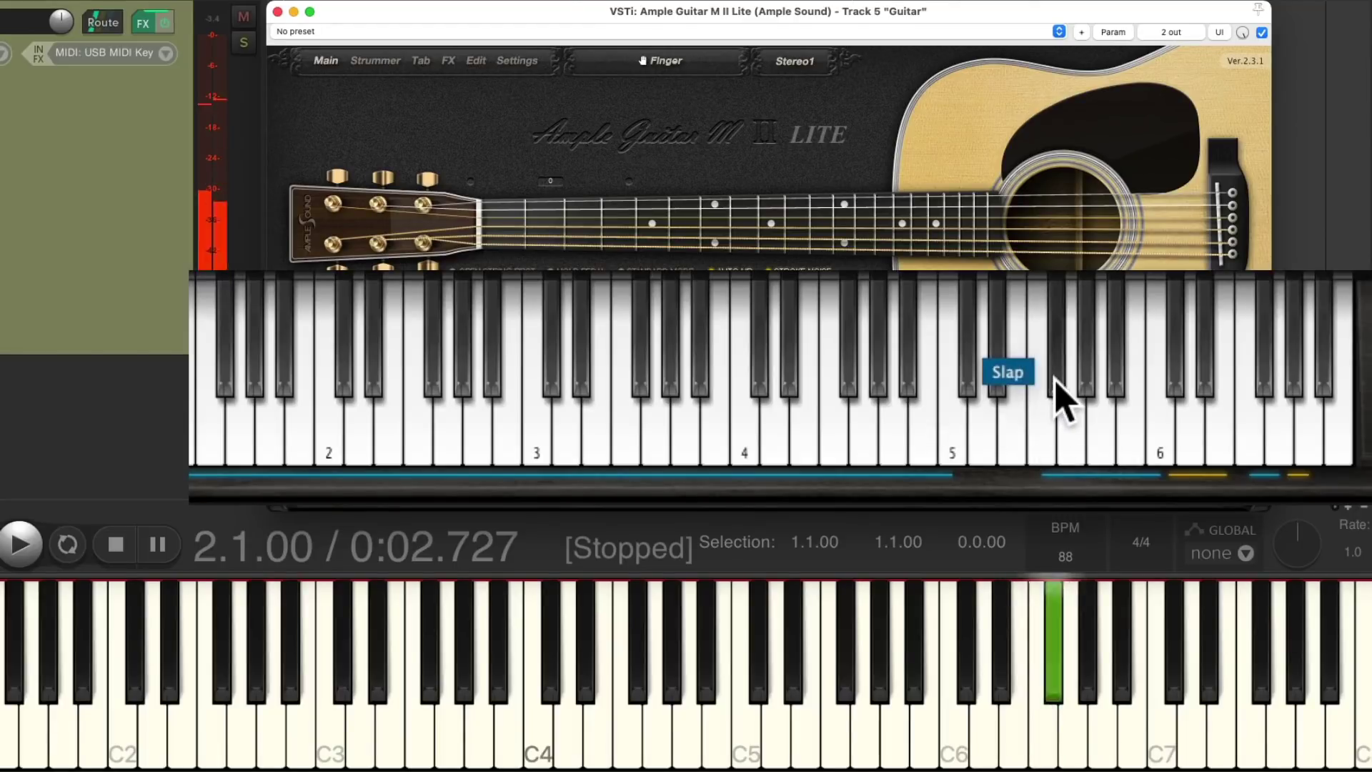
click(1056, 379)
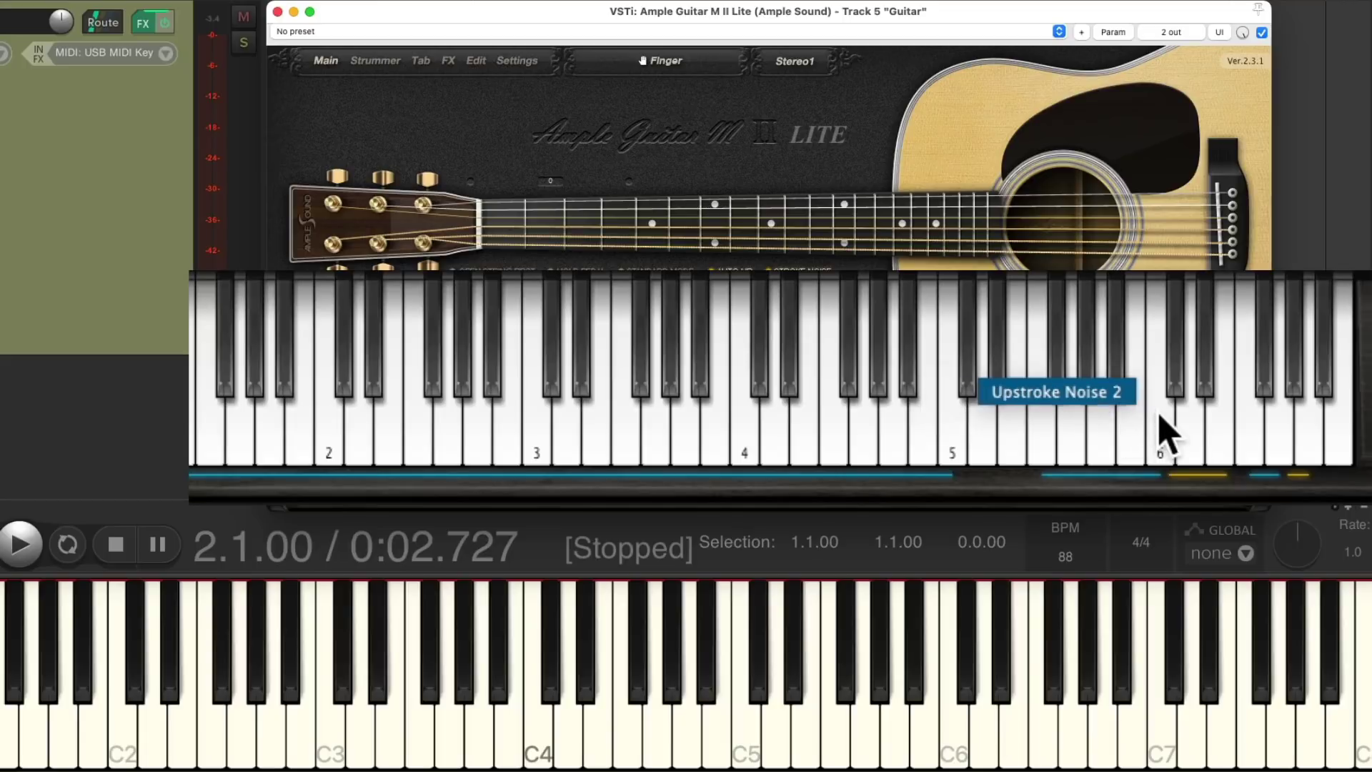
- Audition the stroke noise keys just below the plugin keyboard's octave 6, including Downstroke Noise 1
click(1109, 438)
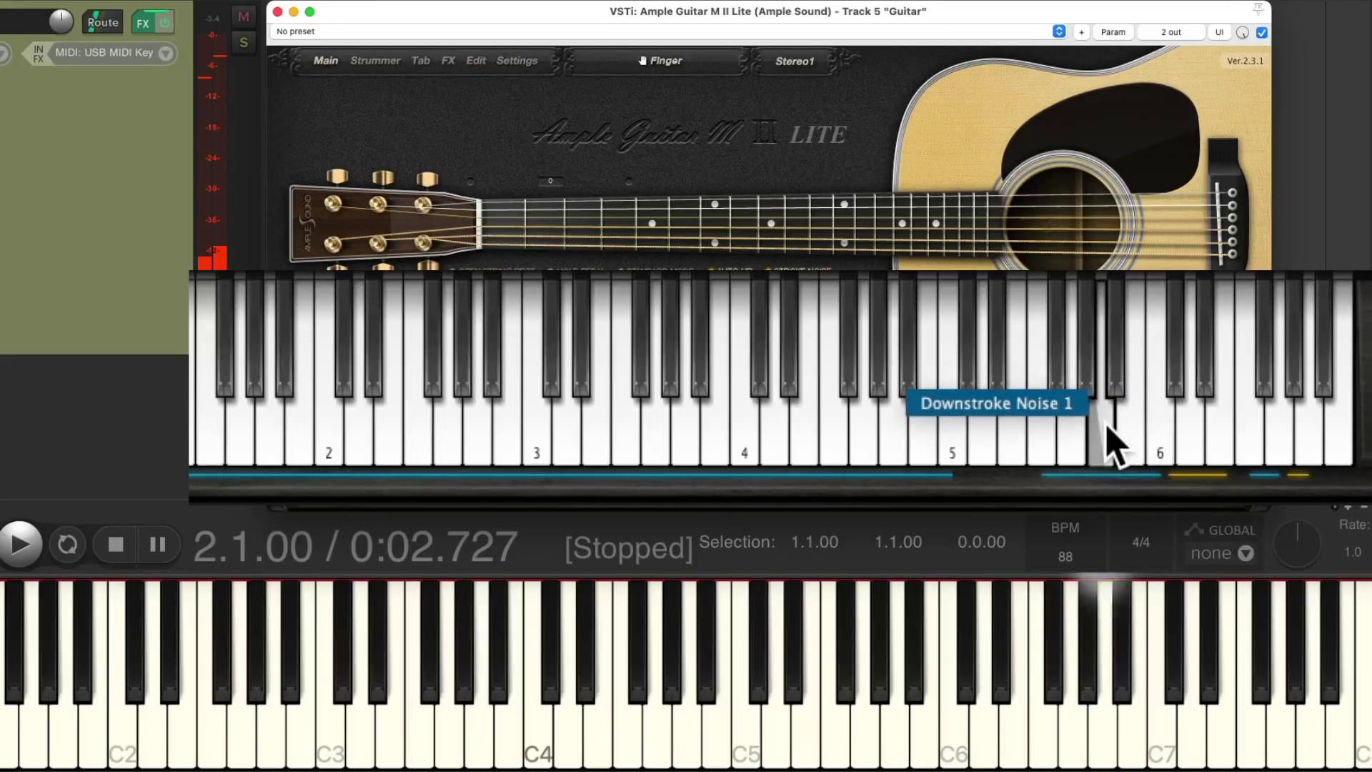
click(1109, 438)
click(1109, 438)
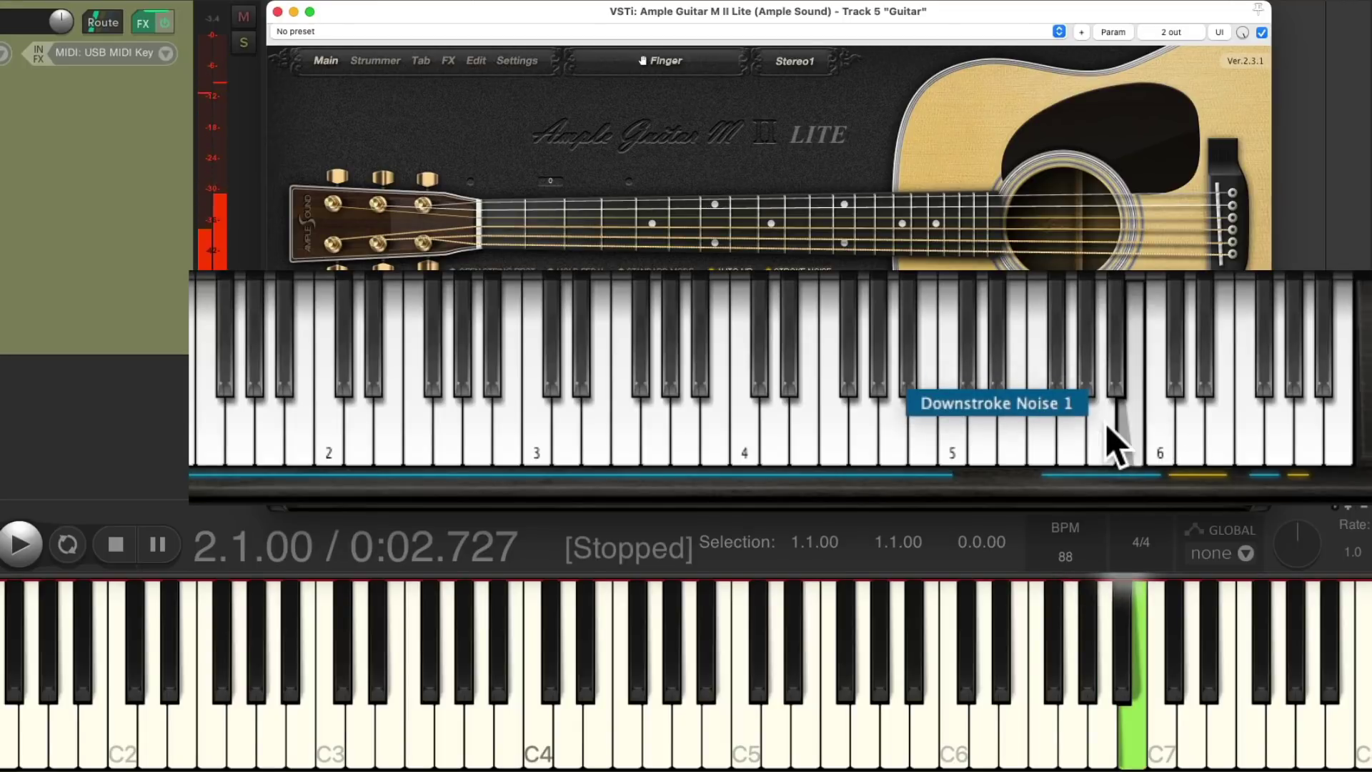
- Play a C-E-G chord starting at C3 together with the stroke noise keys to hear repeated strums
click(1109, 438)
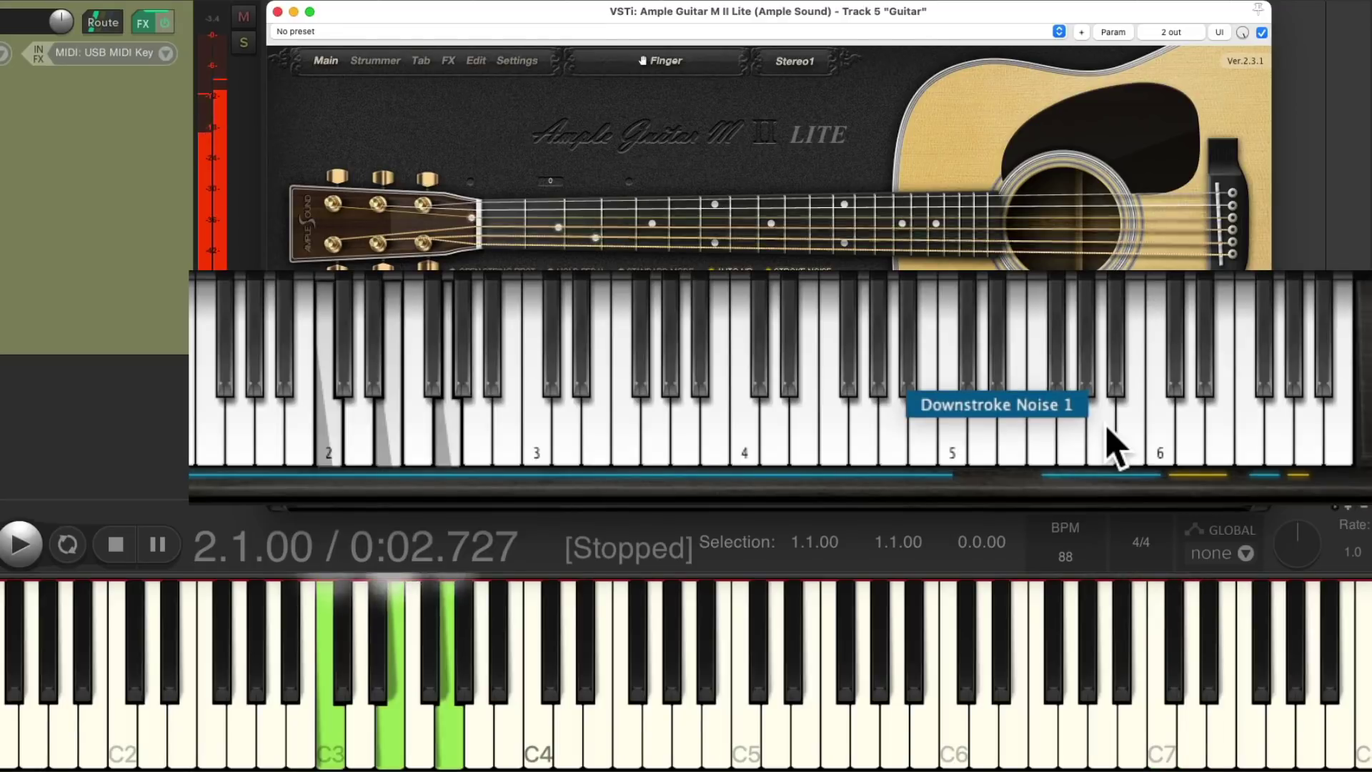
click(1109, 438)
click(1109, 438)
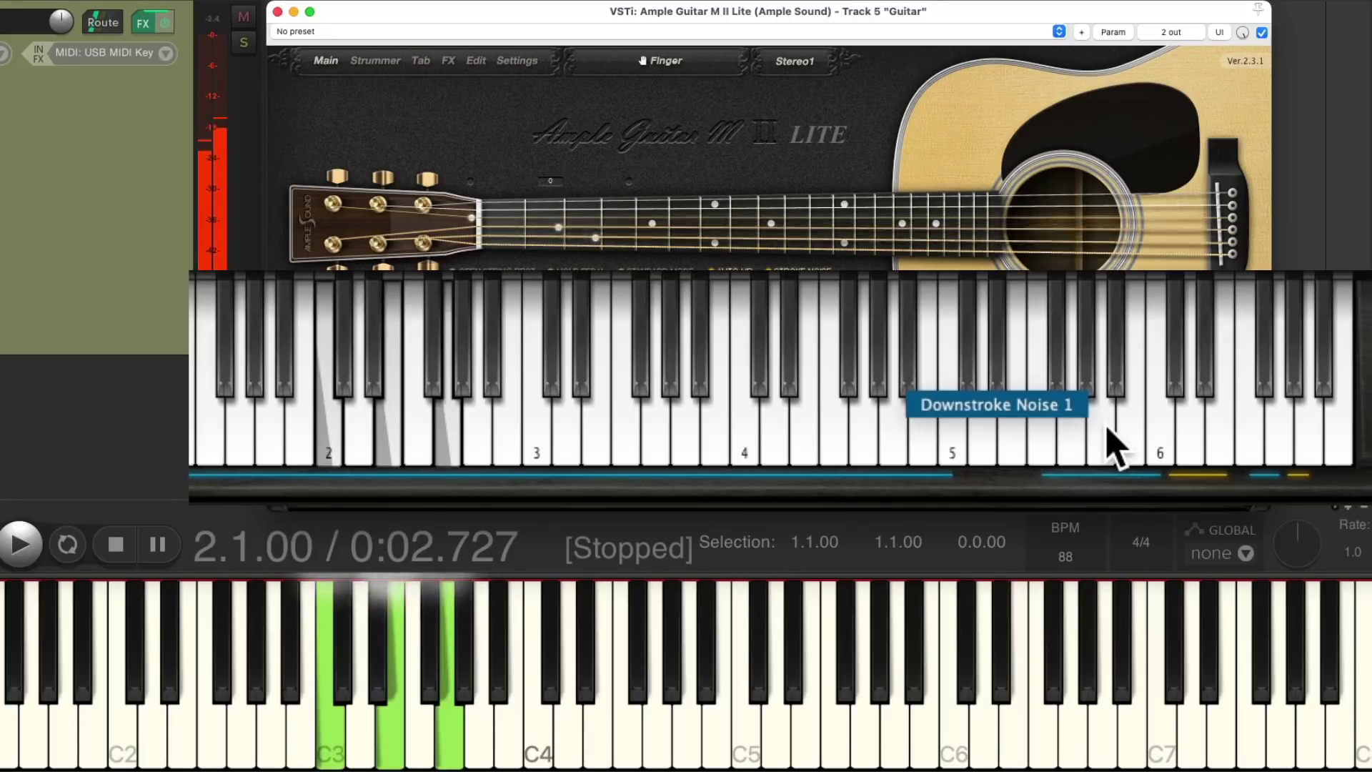
click(1109, 438)
click(1108, 439)
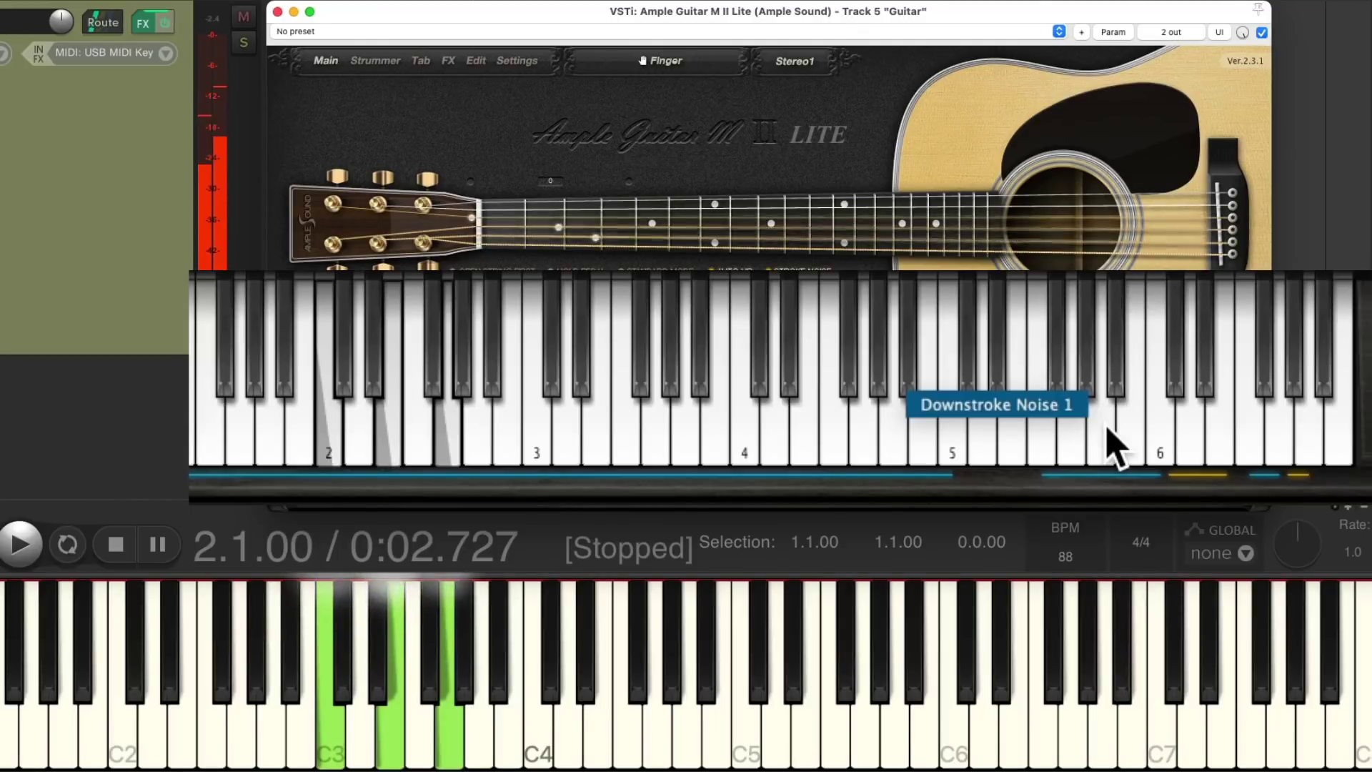
click(1109, 438)
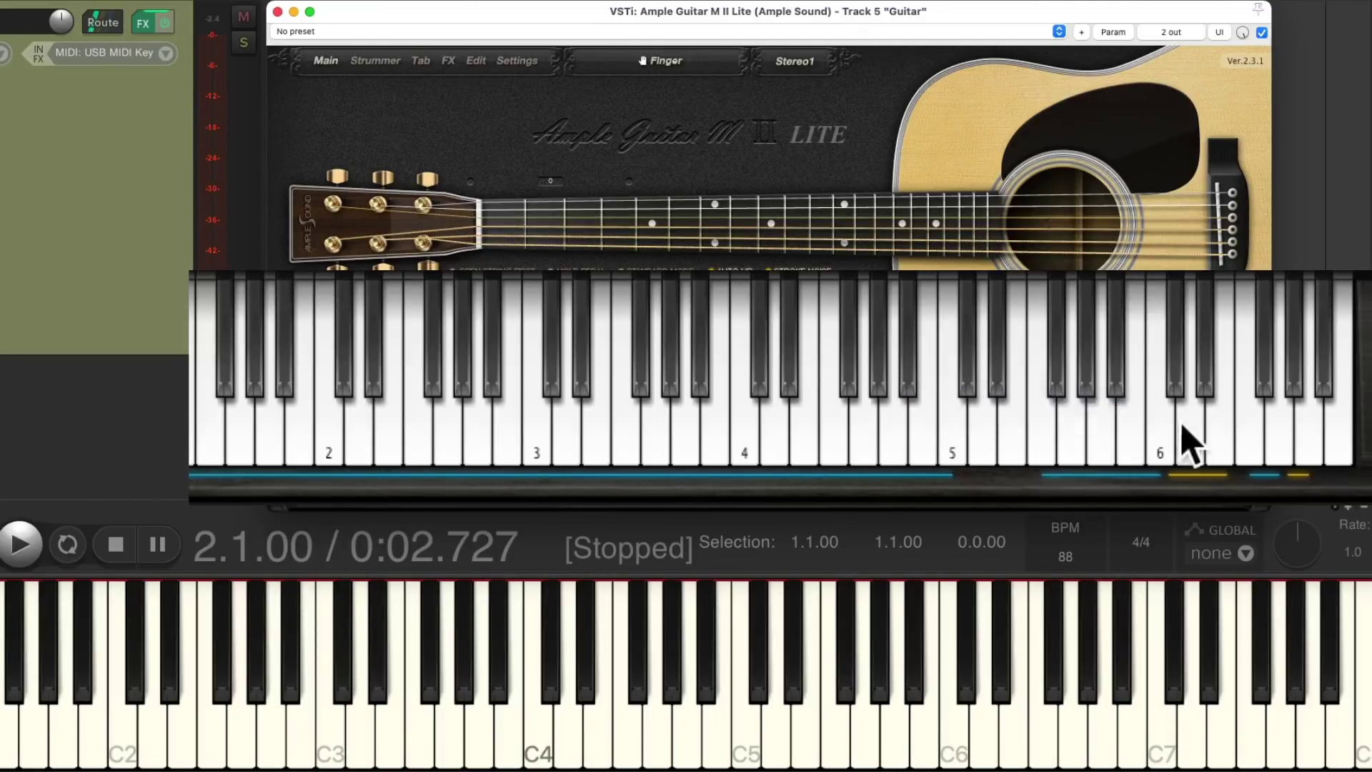
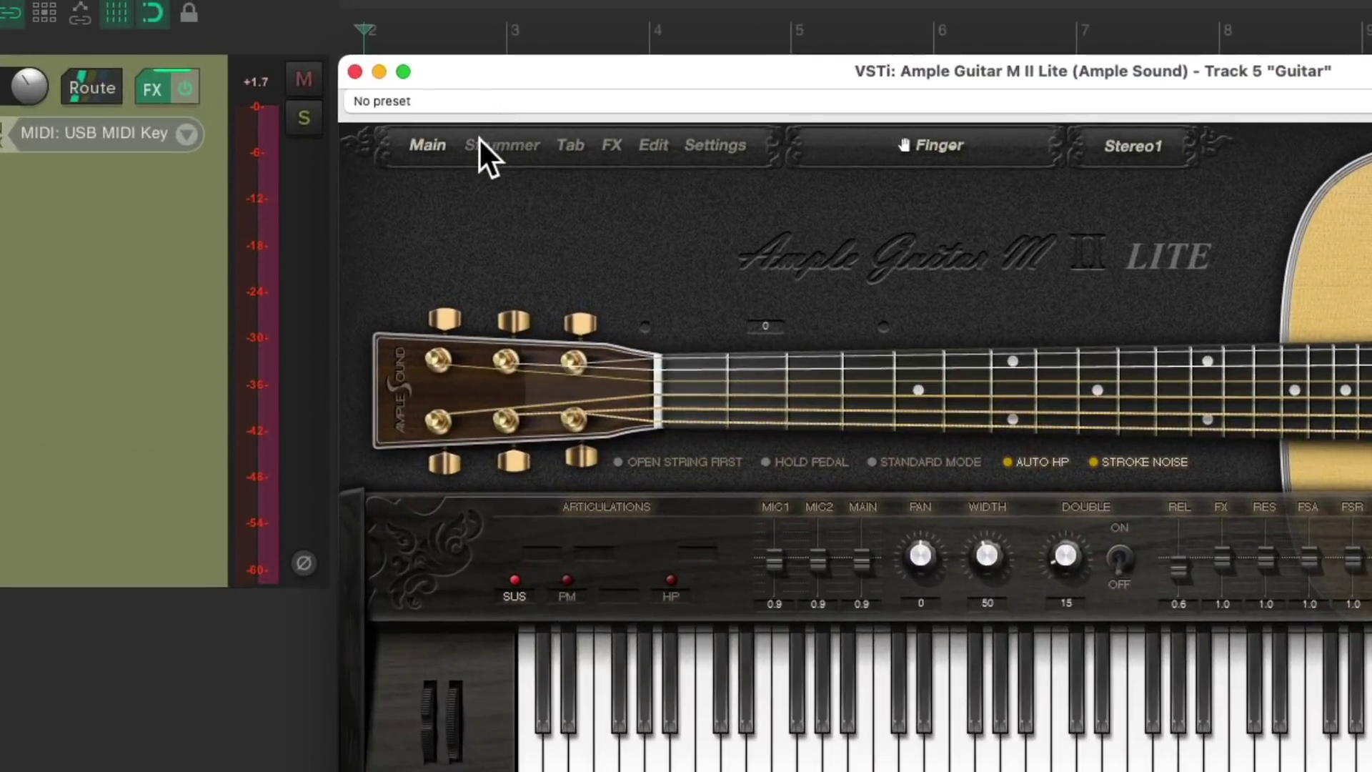
- Open the plugin's Strummer page and switch the strummer on
click(486, 145)
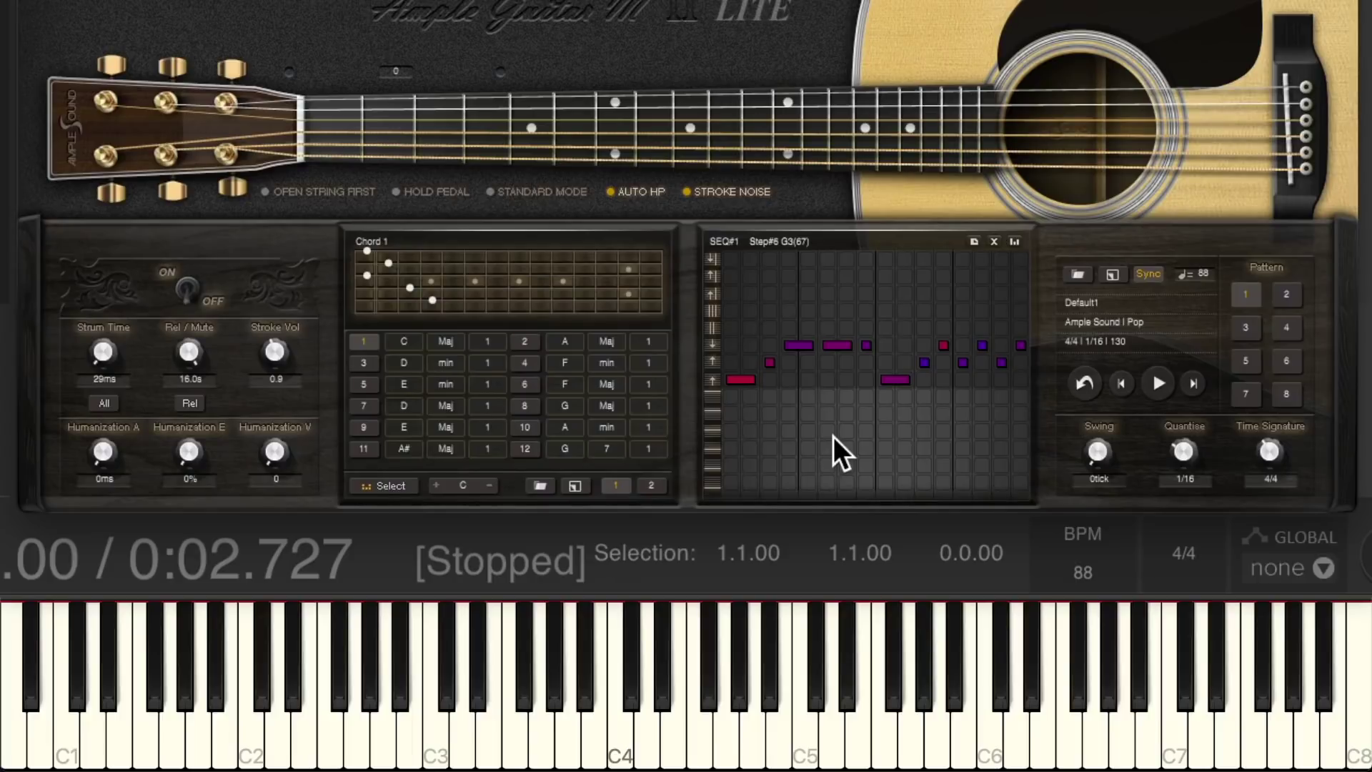
click(182, 294)
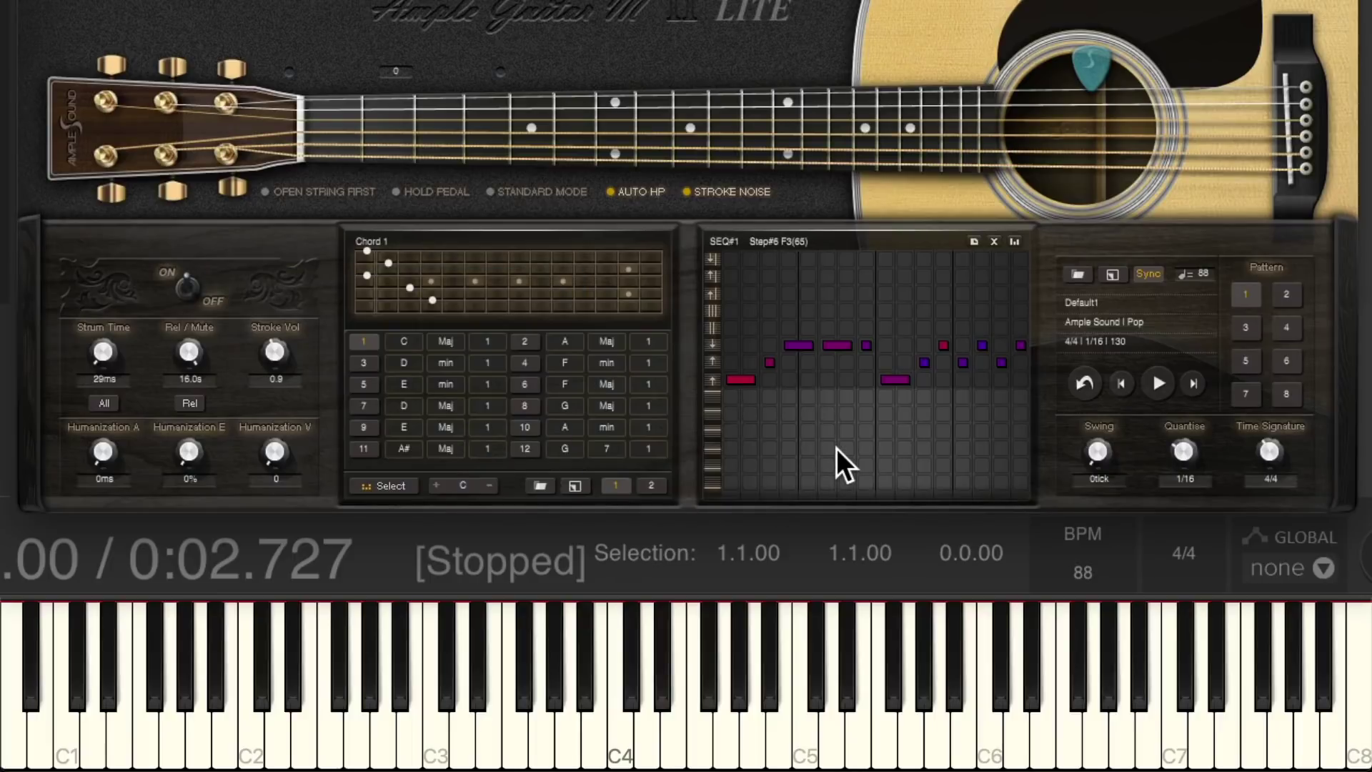
- Step through the strummer's chord slots from 1 to 12 using the notes between C2 and B2
key(a)
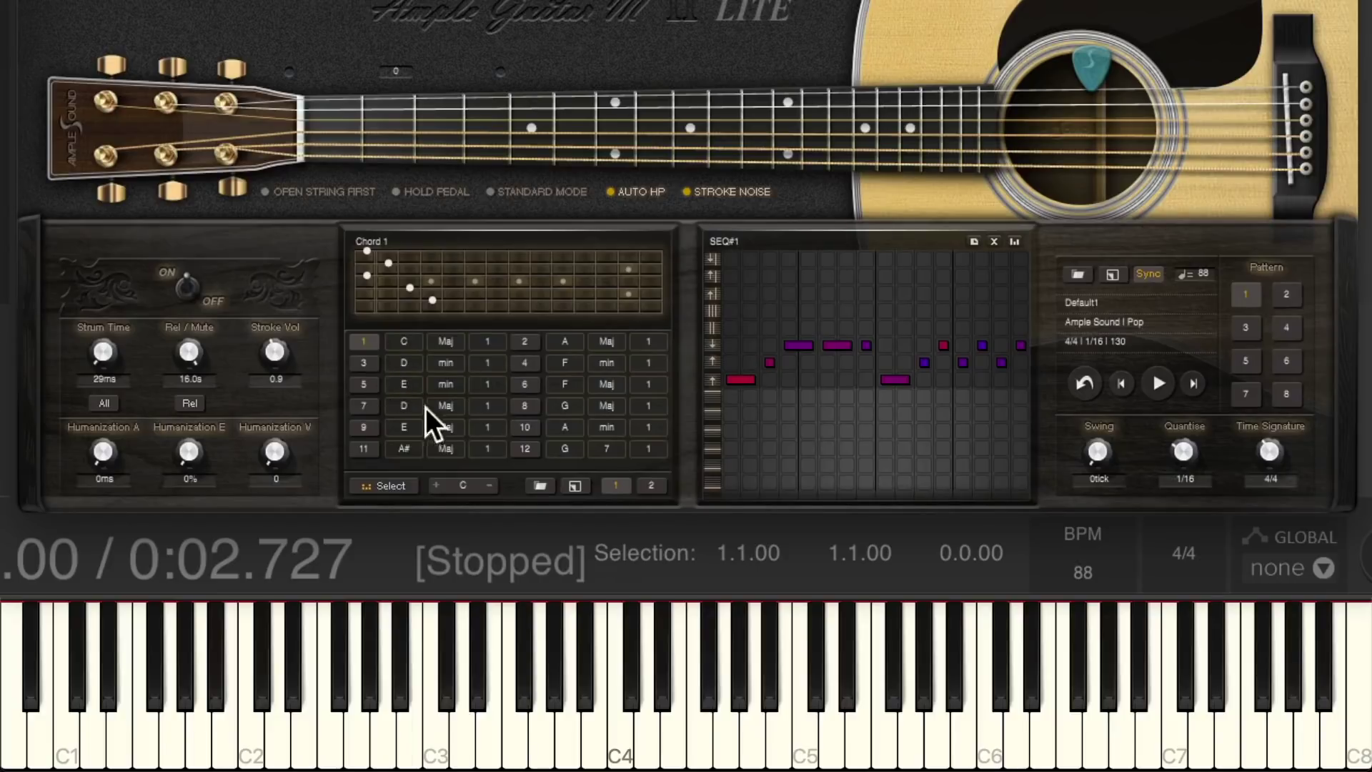
key(s)
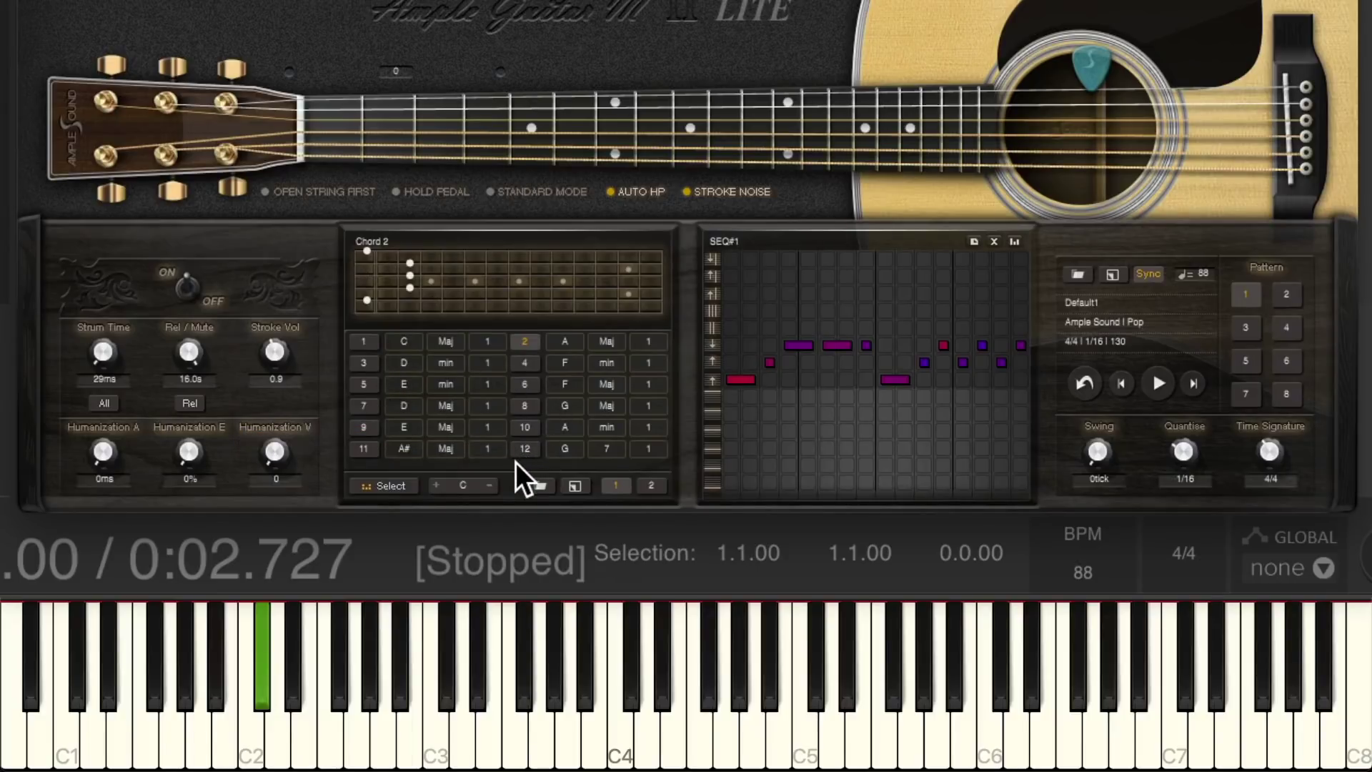
key(d)
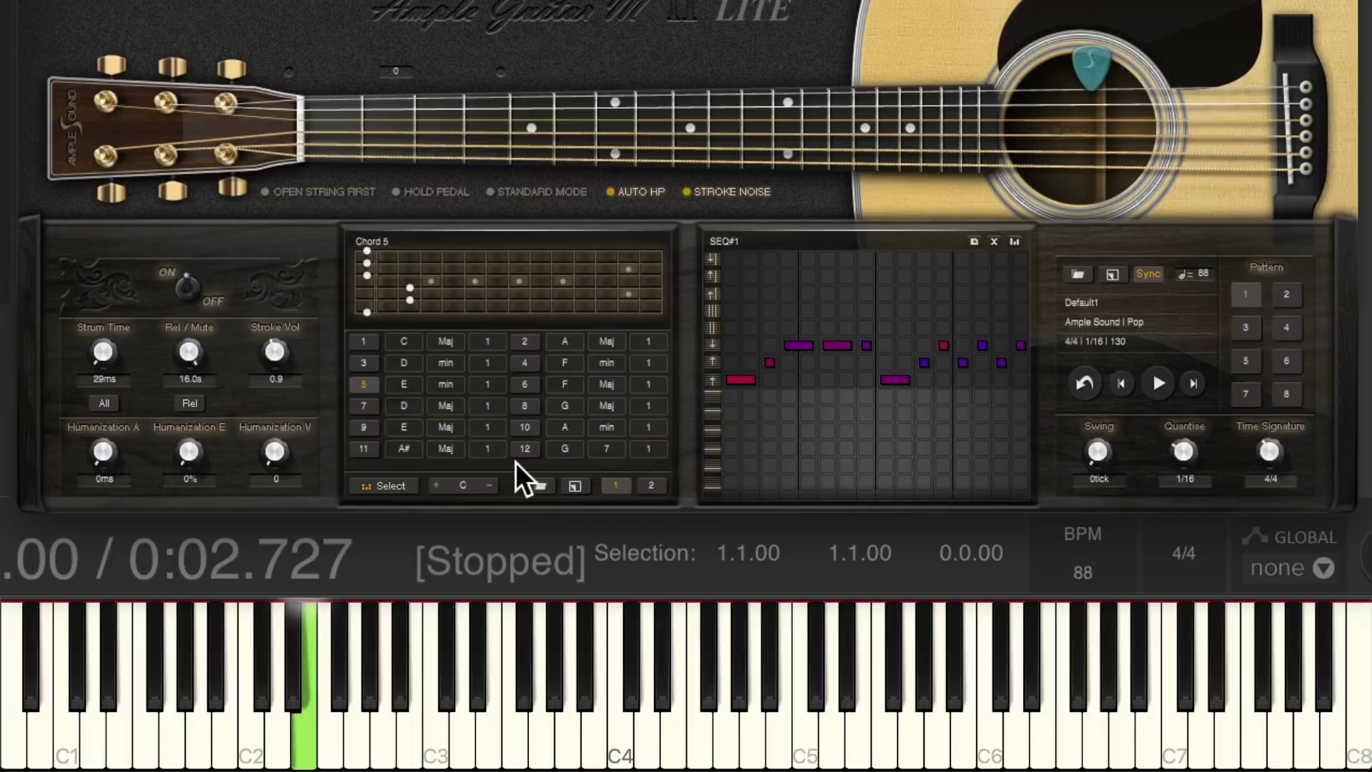
key(f)
key(g)
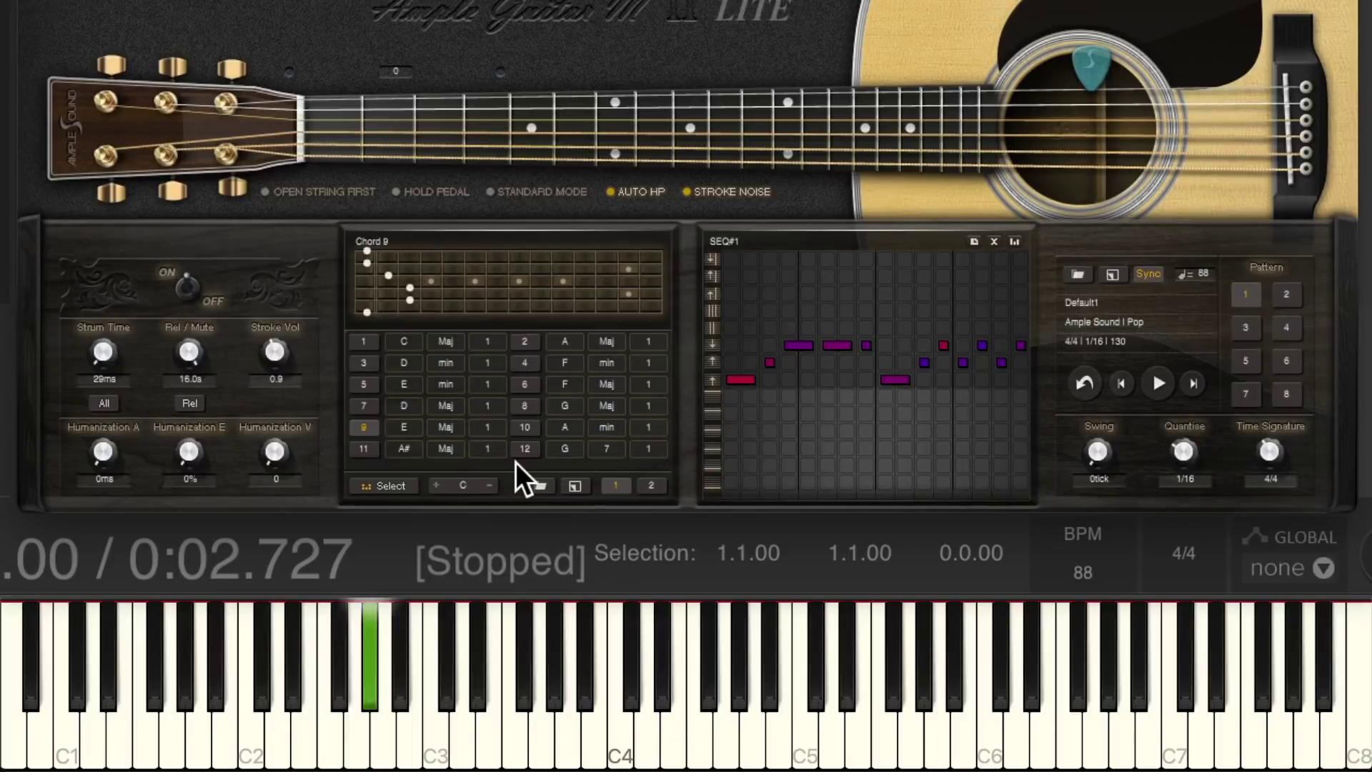
key(h)
key(u)
key(j)
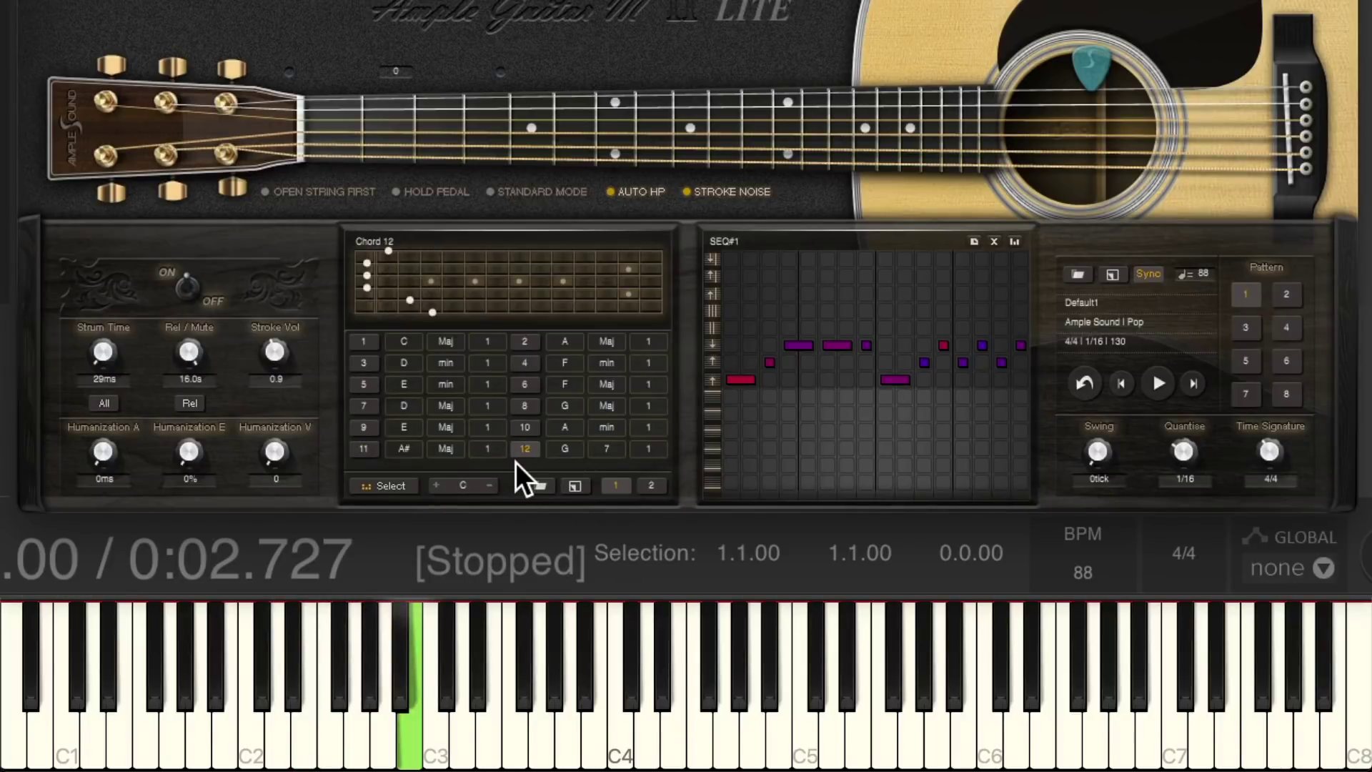
- Audition the strum pattern from C4 with the C major, D minor, E minor, F major and G major chords selected in turn
key(a)
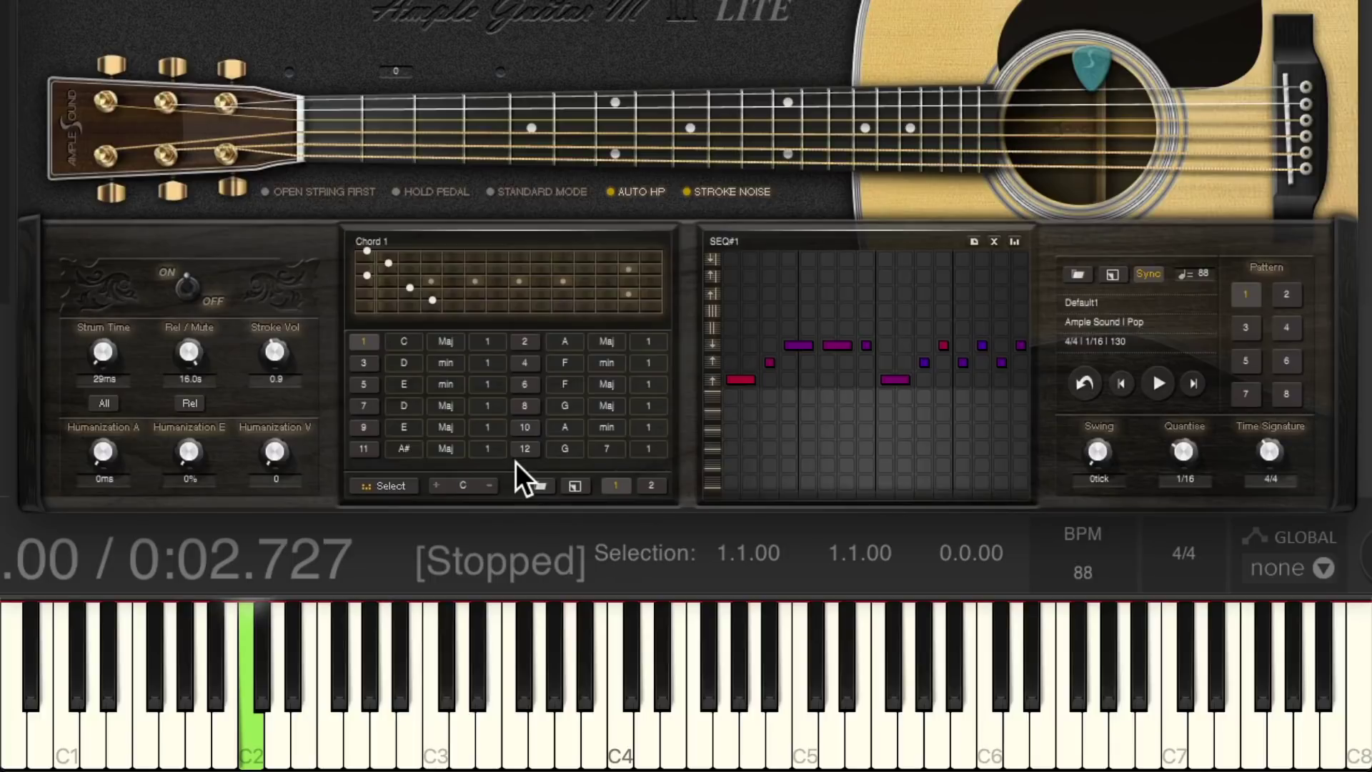
key(k)
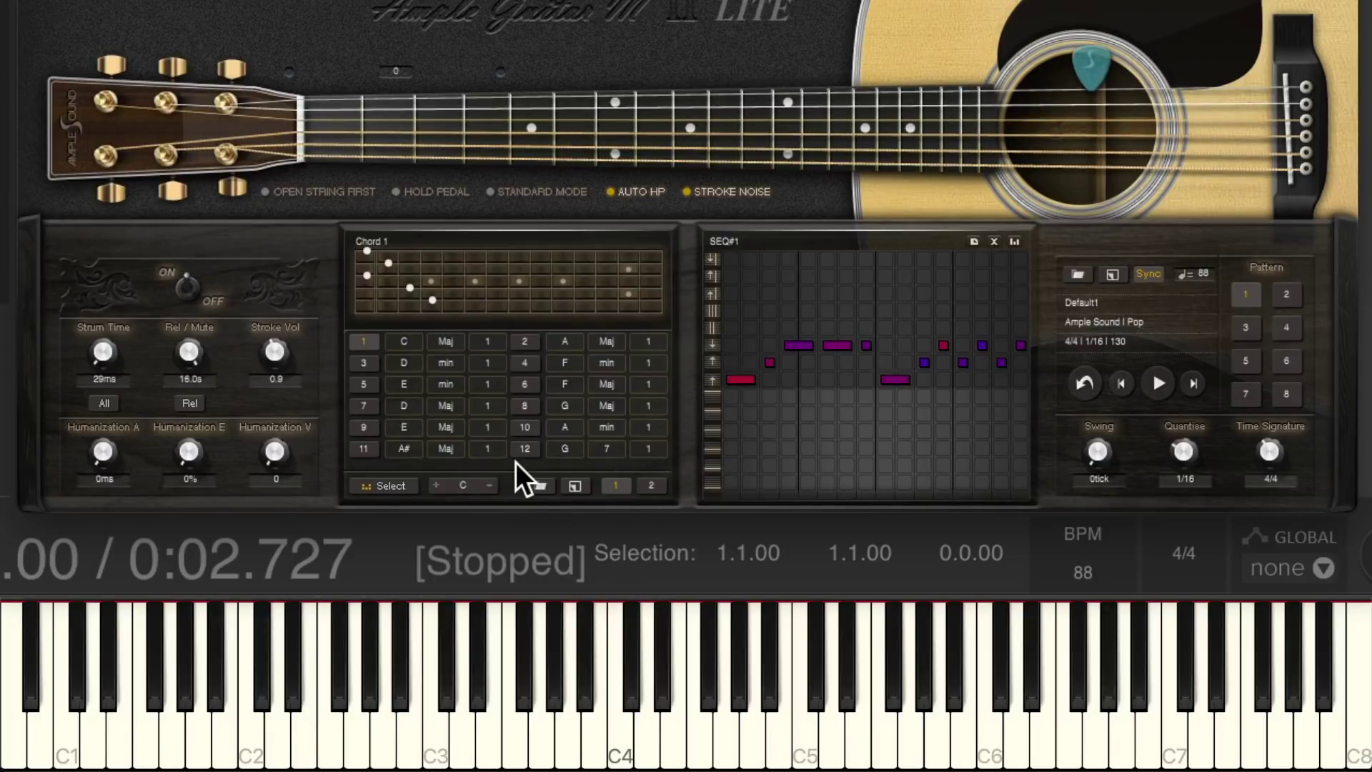
key(s)
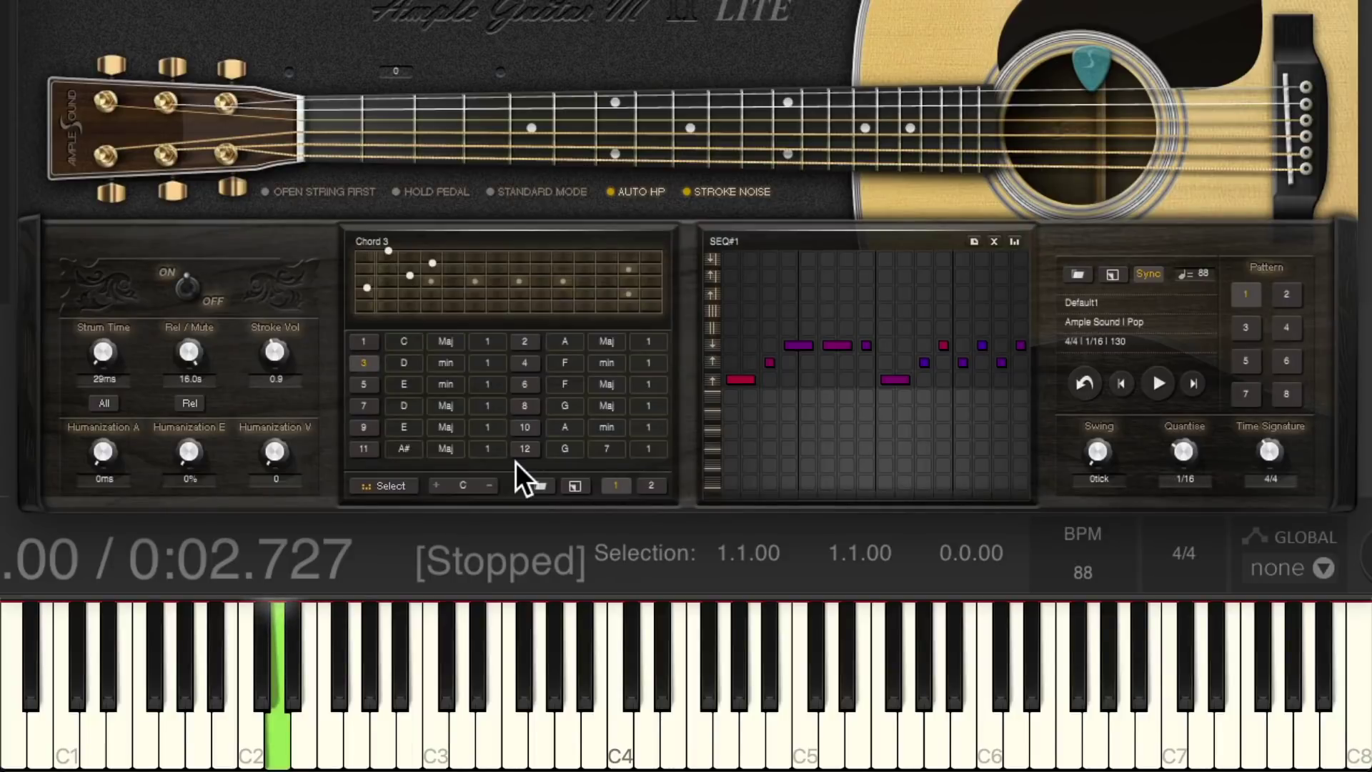
key(k)
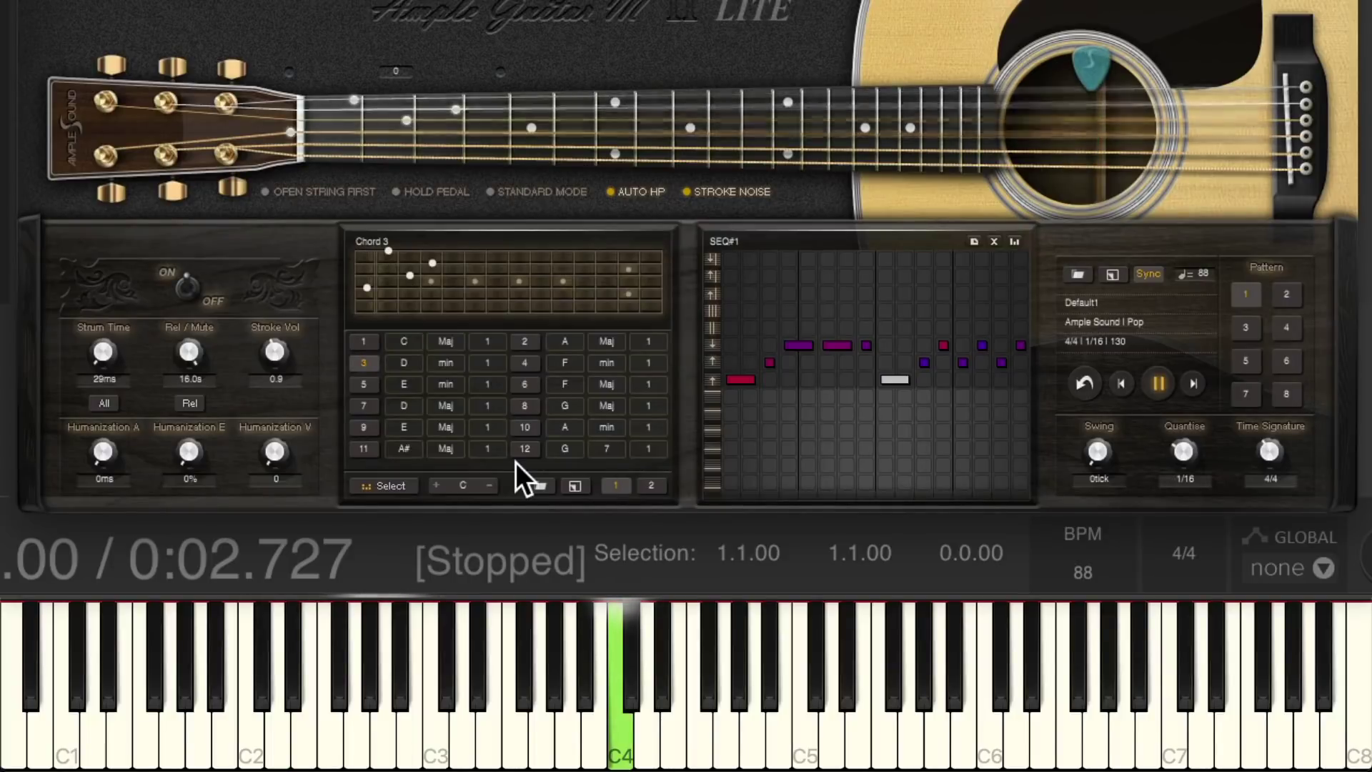
key(d)
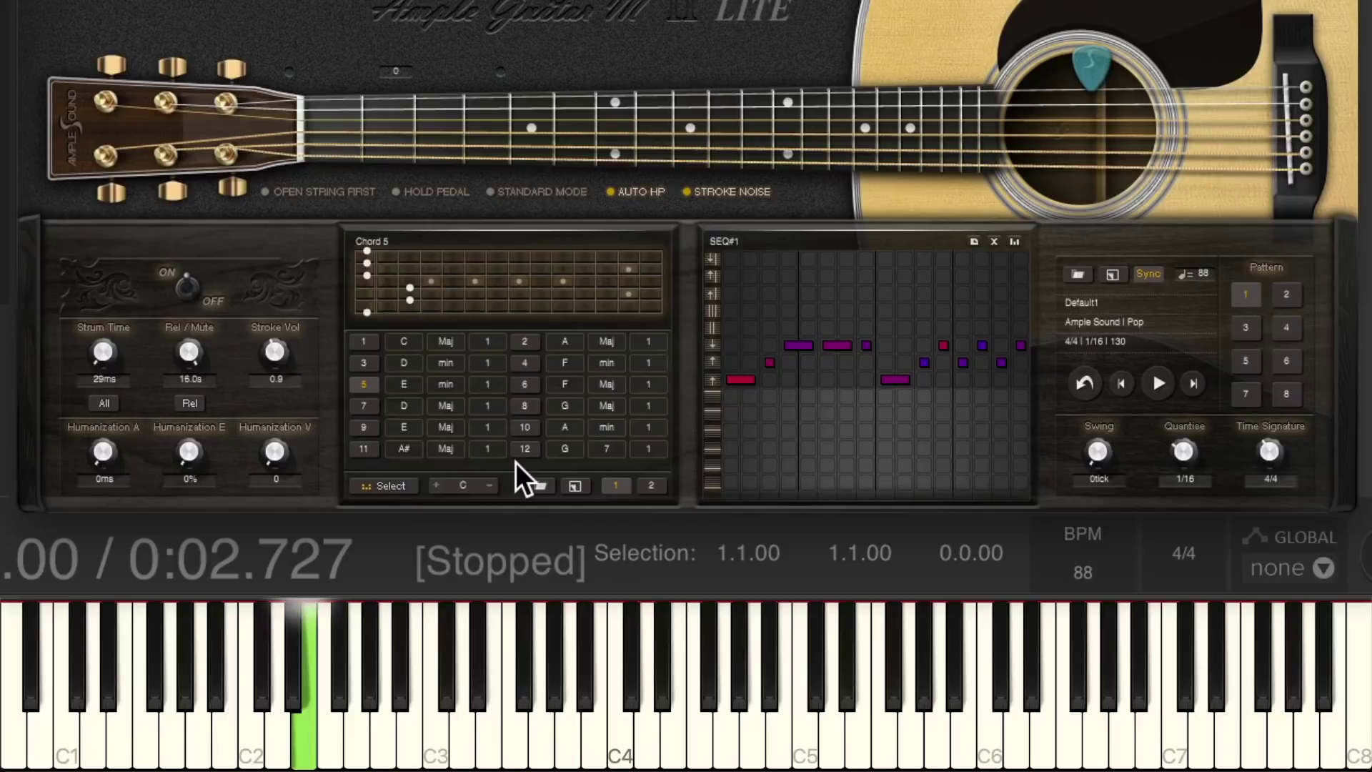
key(k)
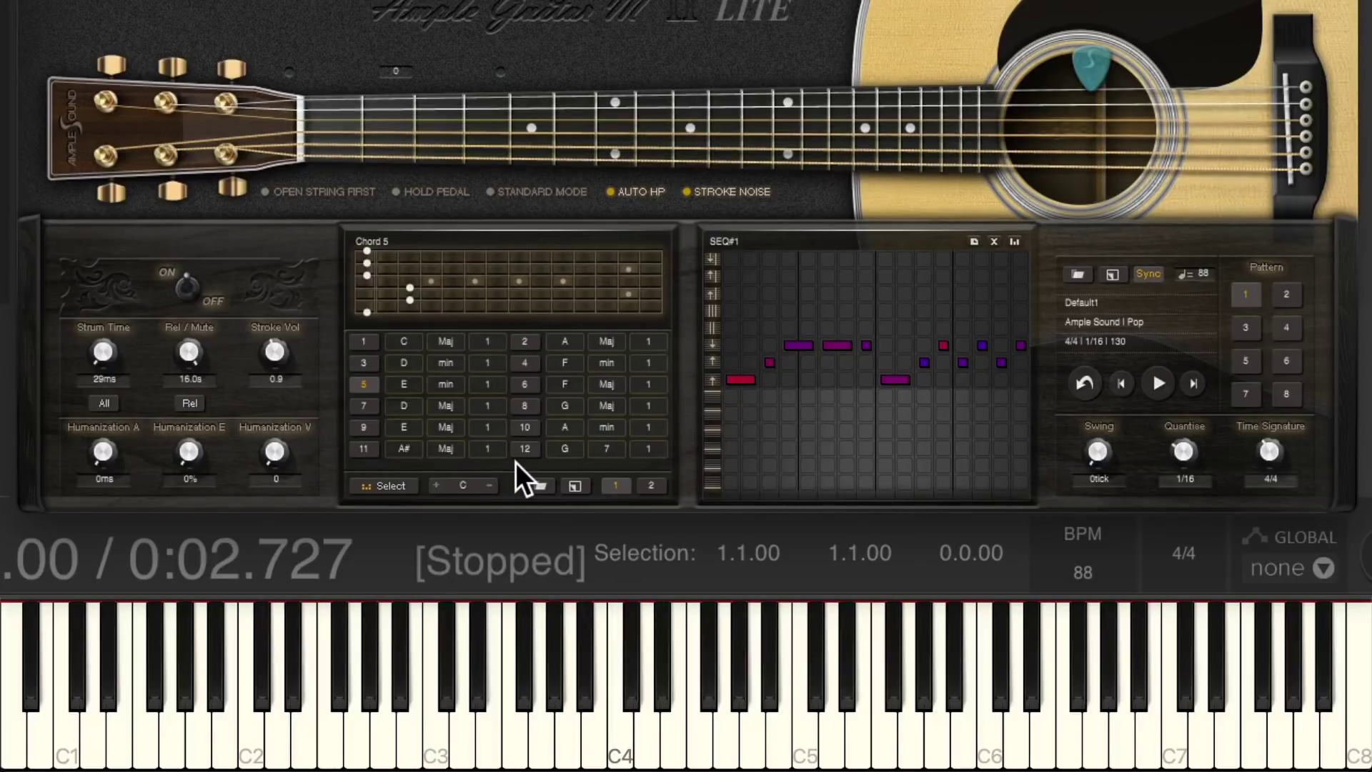
key(f)
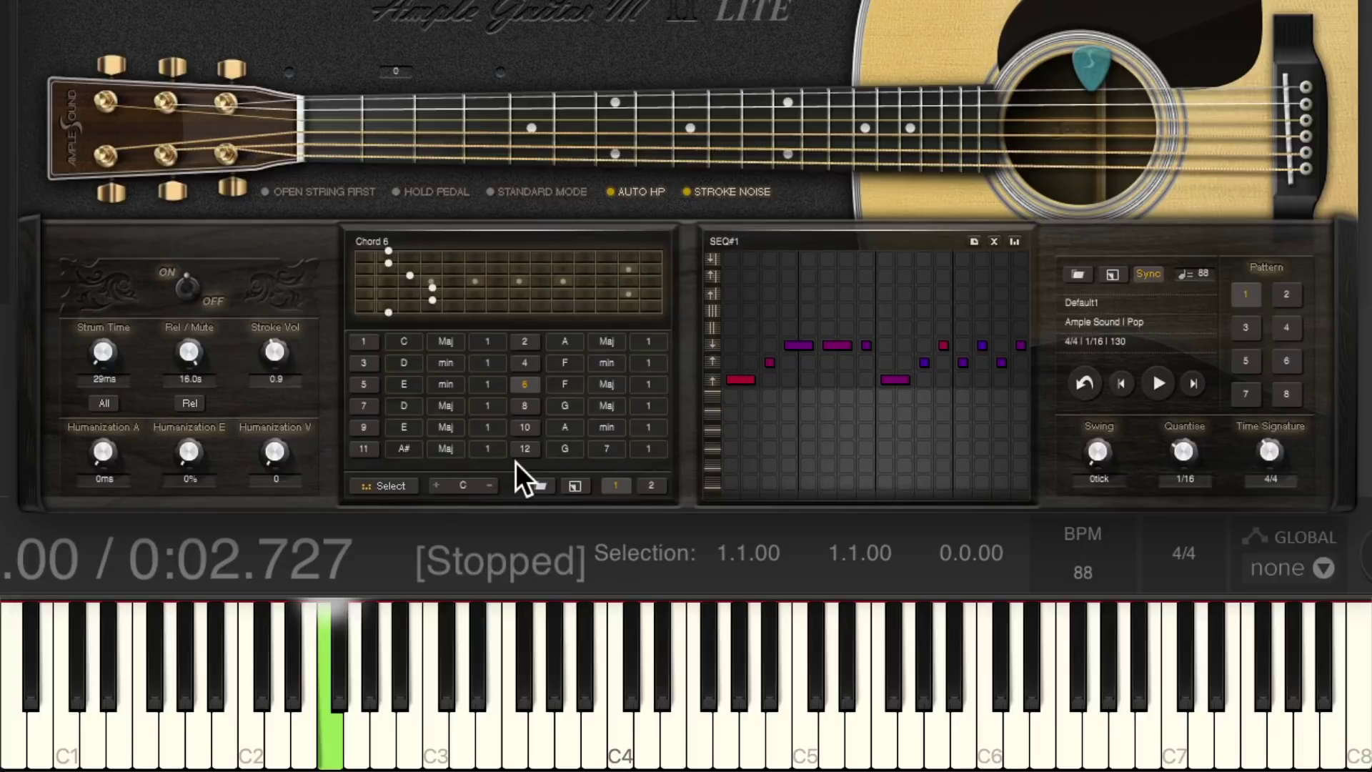
key(k)
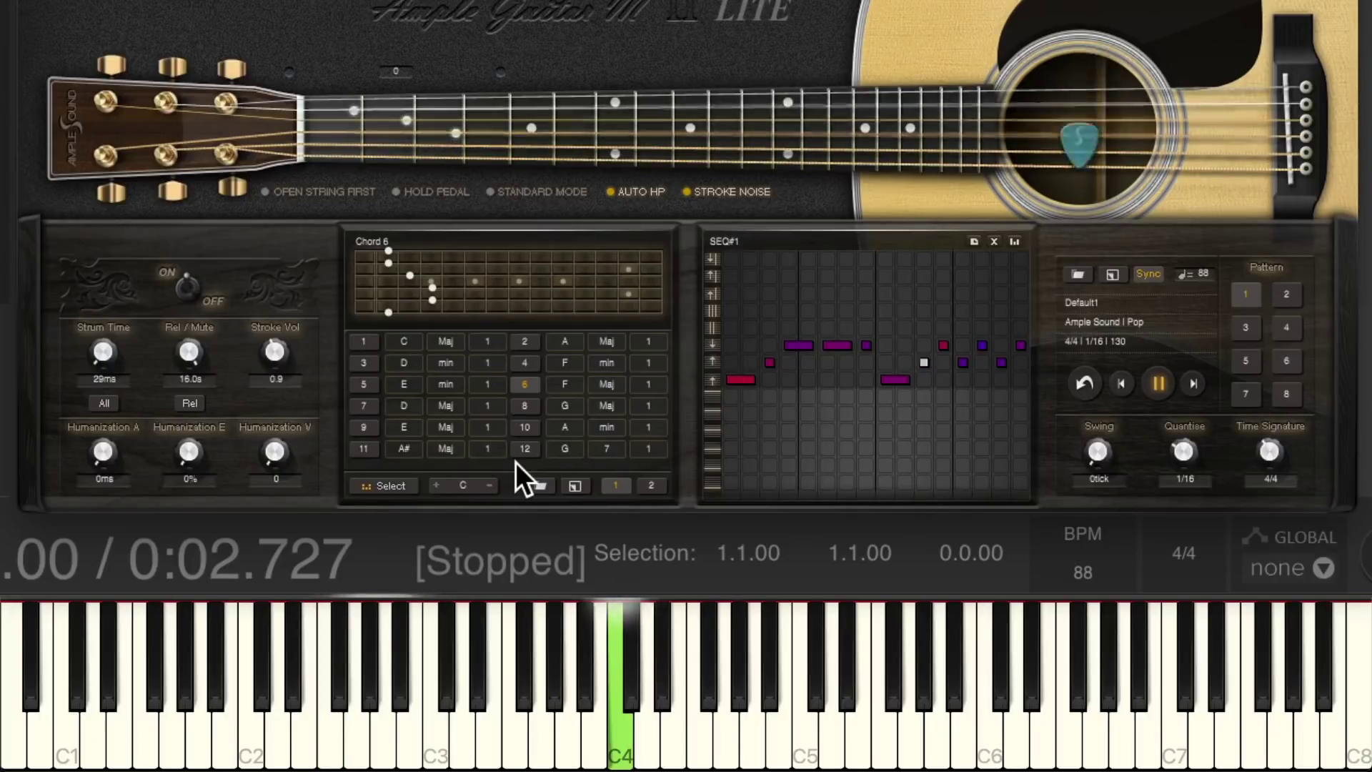
key(g)
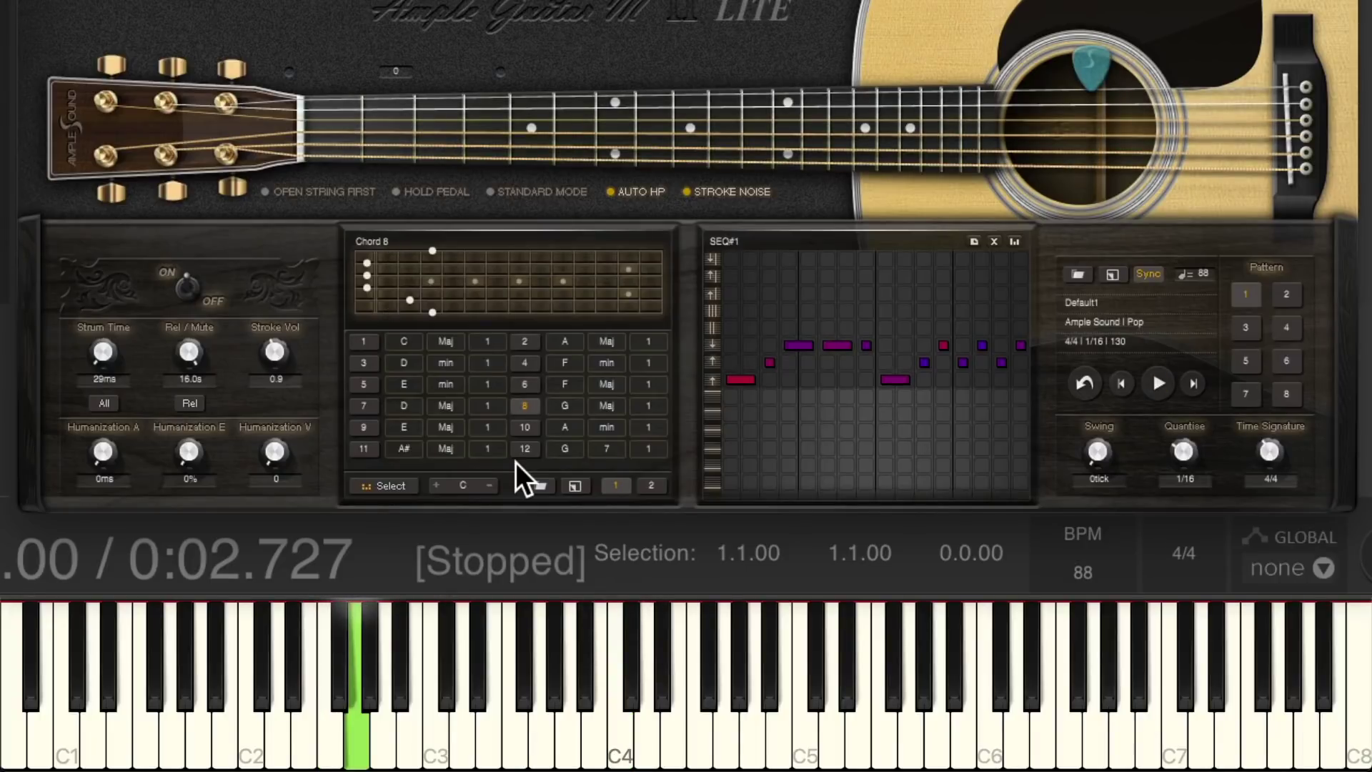
key(k)
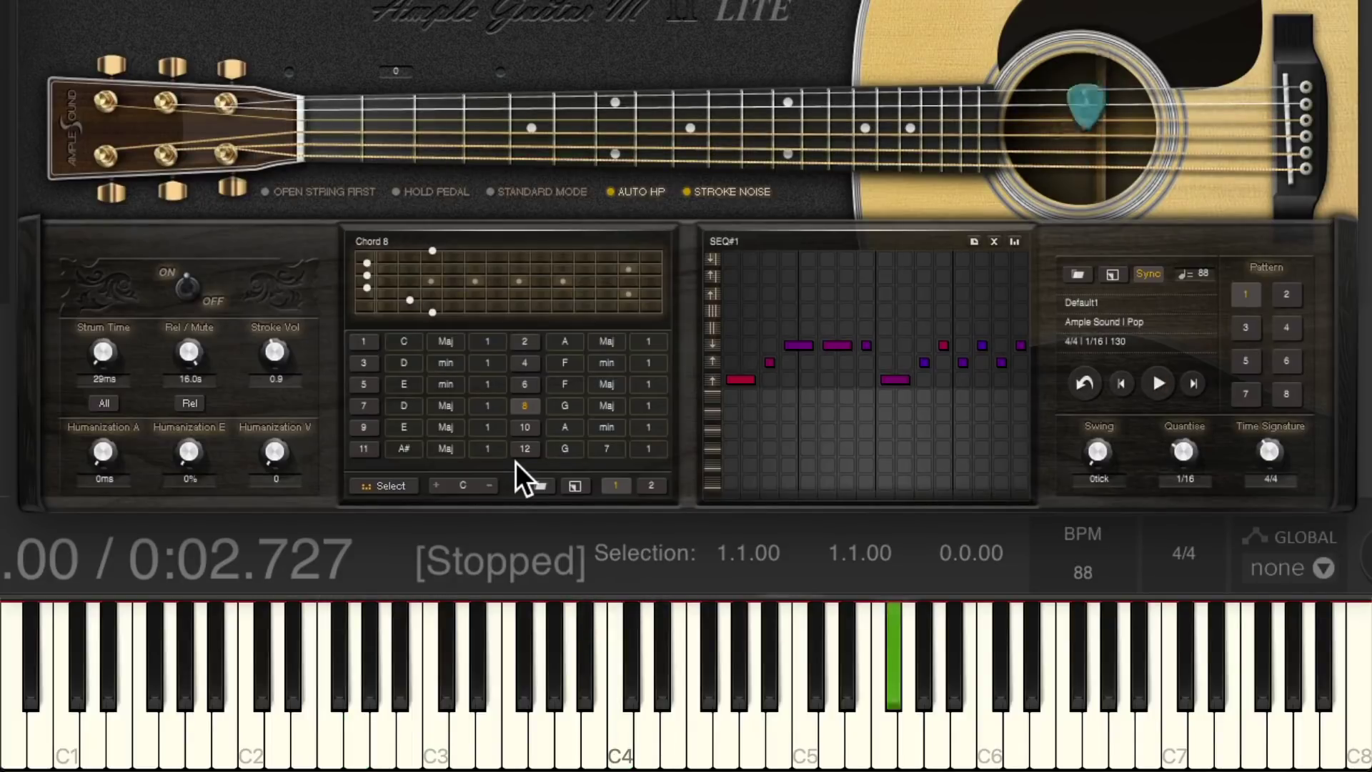
- Transpose the strummer's whole chord bank to F and from there to G
click(472, 488)
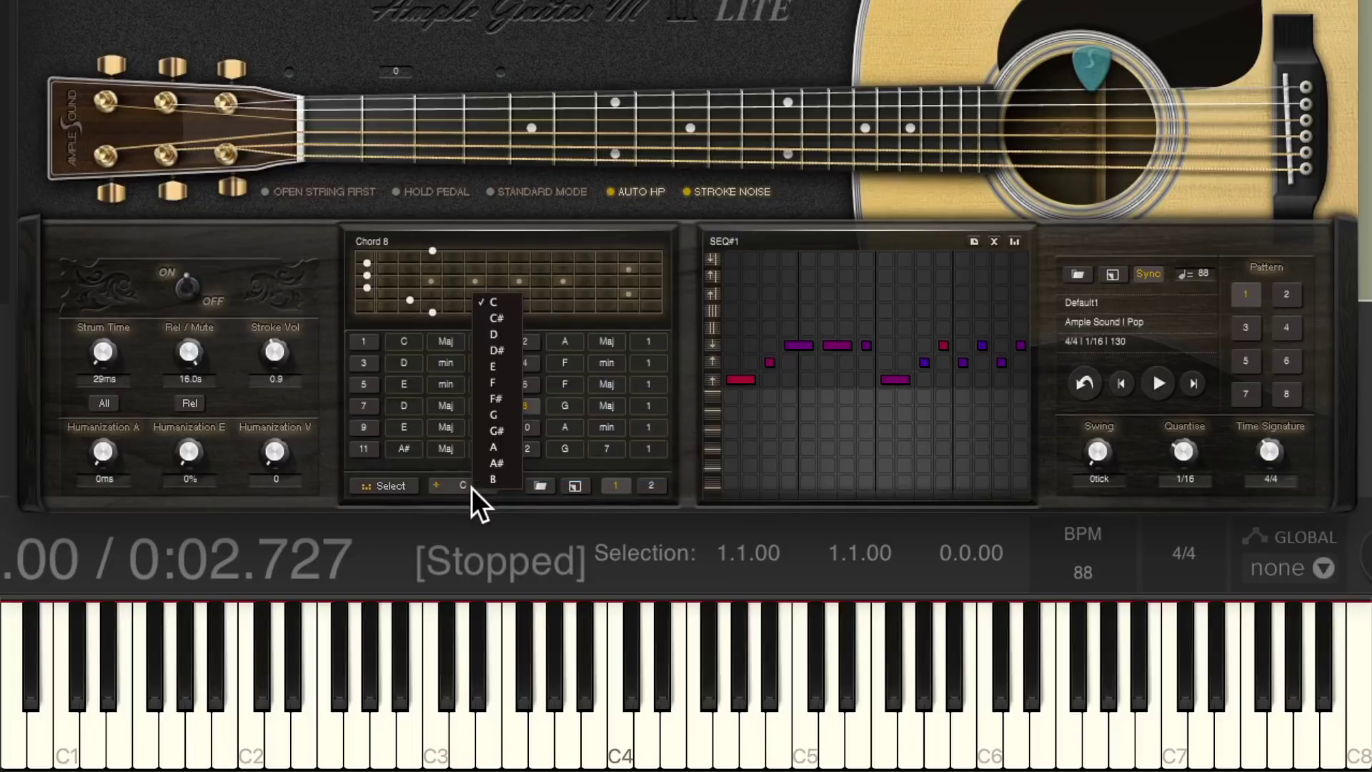
click(513, 383)
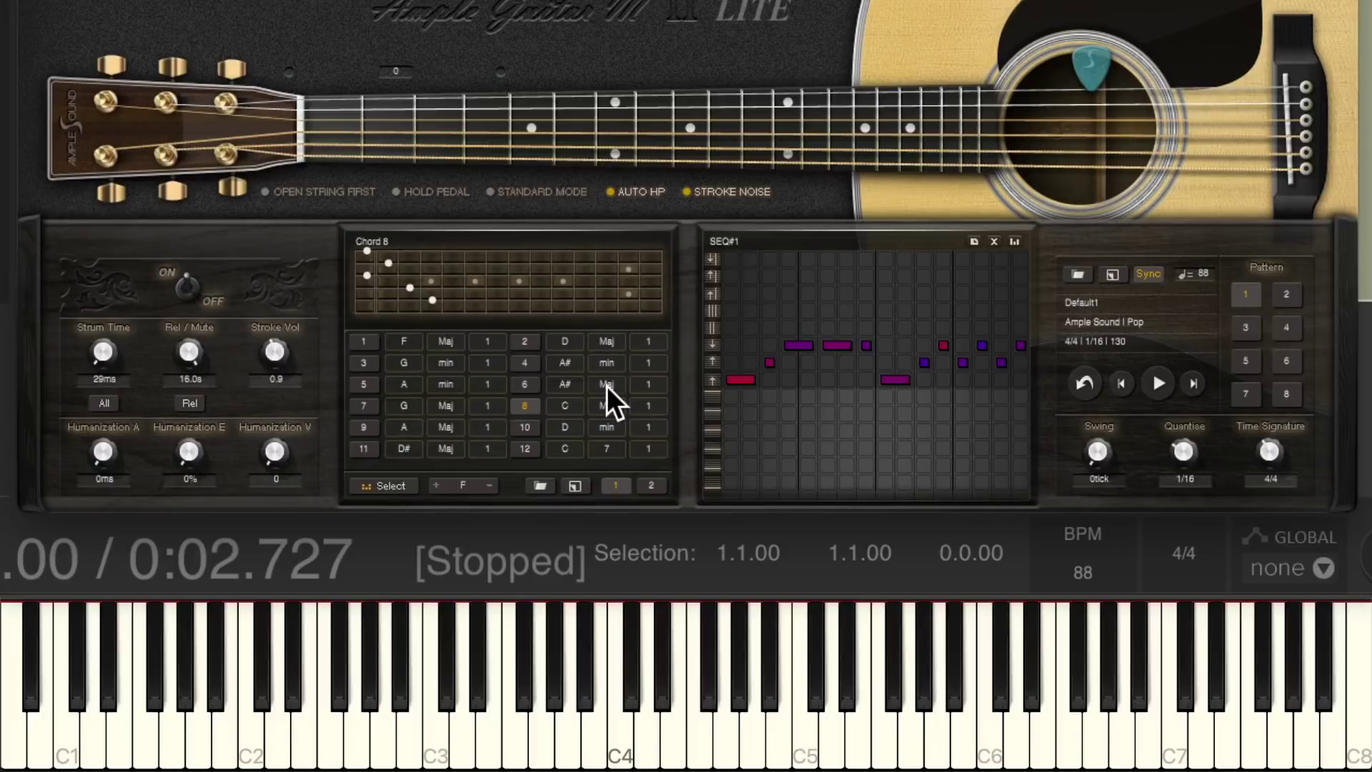
click(473, 487)
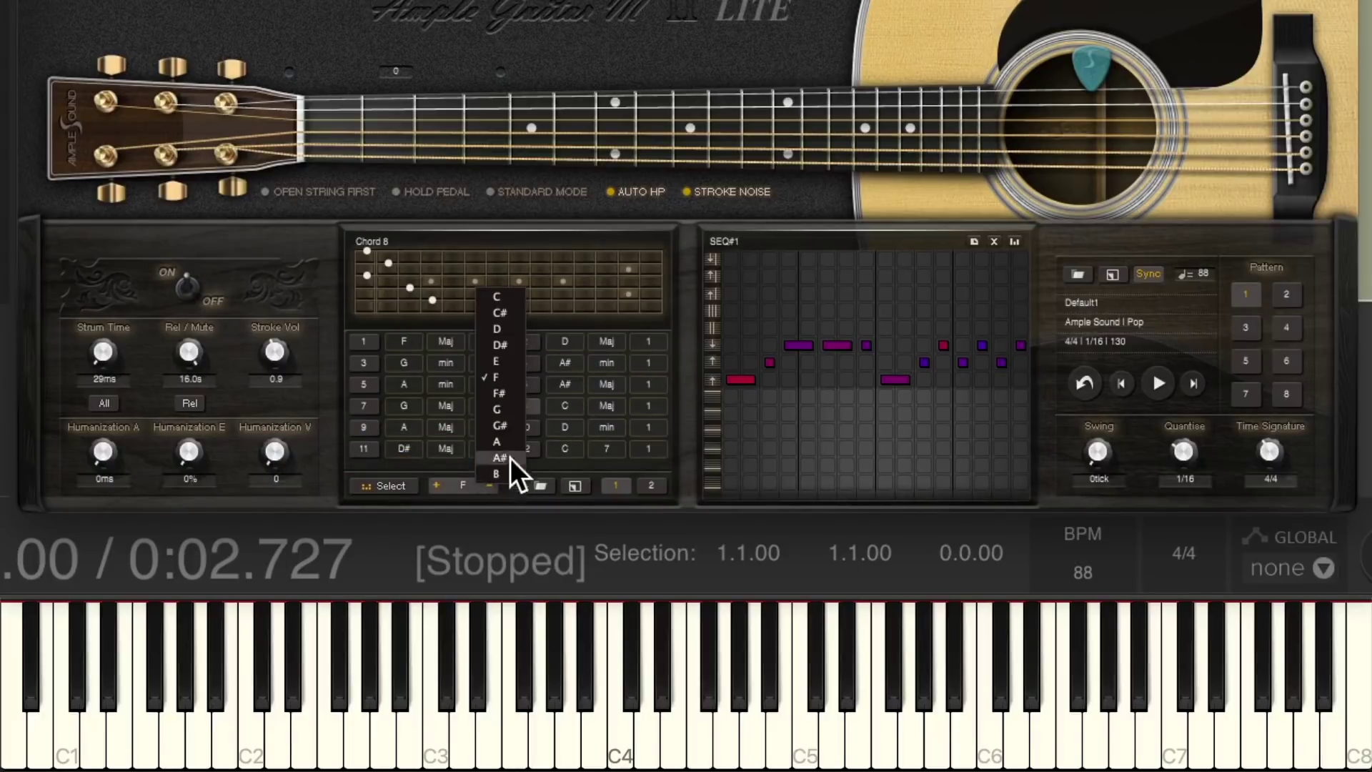
click(515, 407)
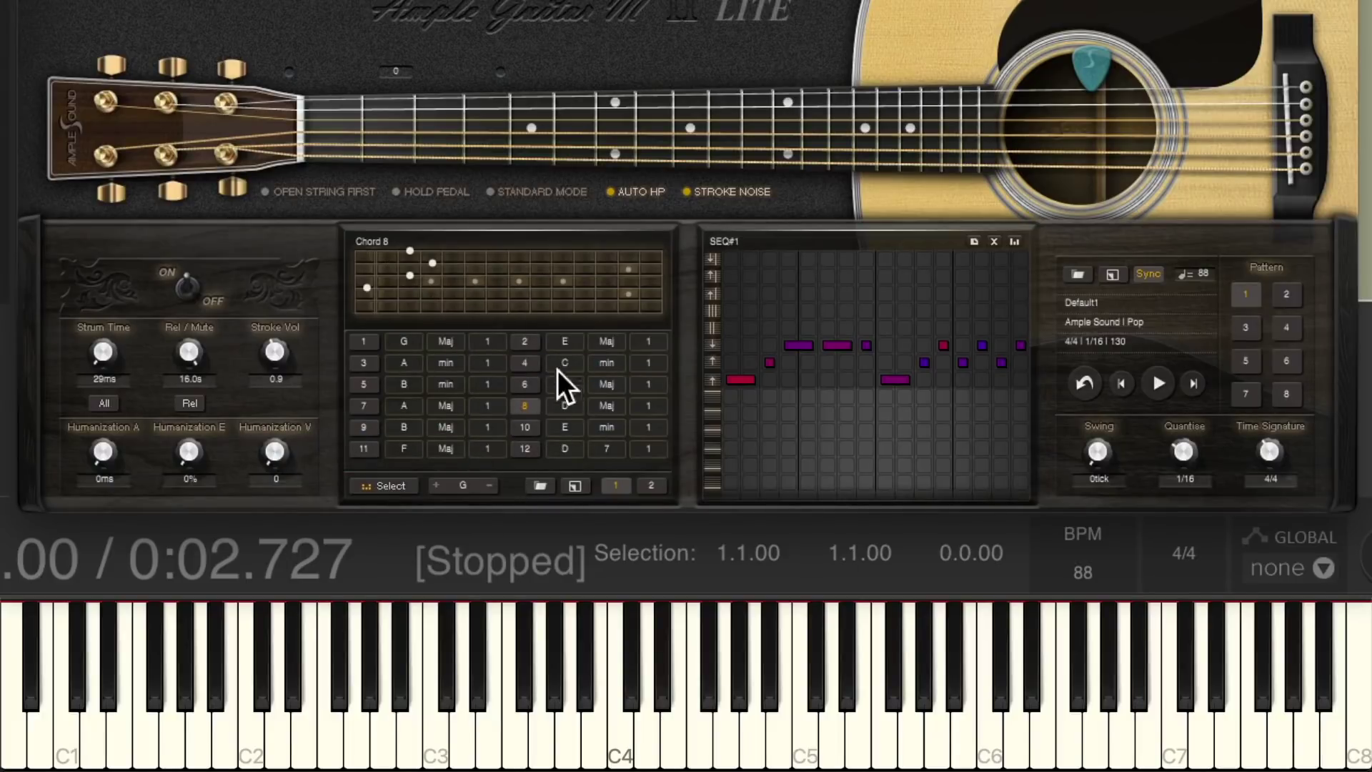
- Look over the chord types available for chord slot 1 and transpose the whole chord bank back to C
click(444, 341)
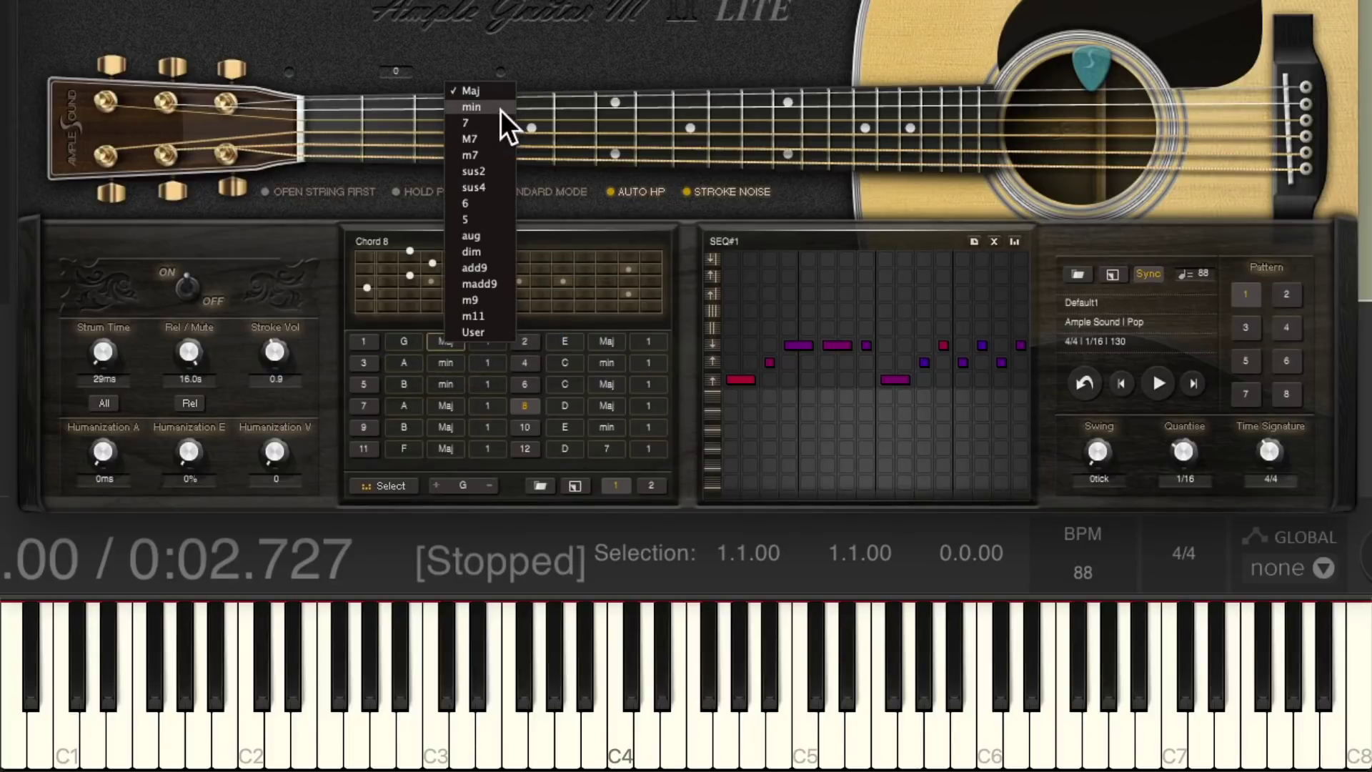
click(557, 314)
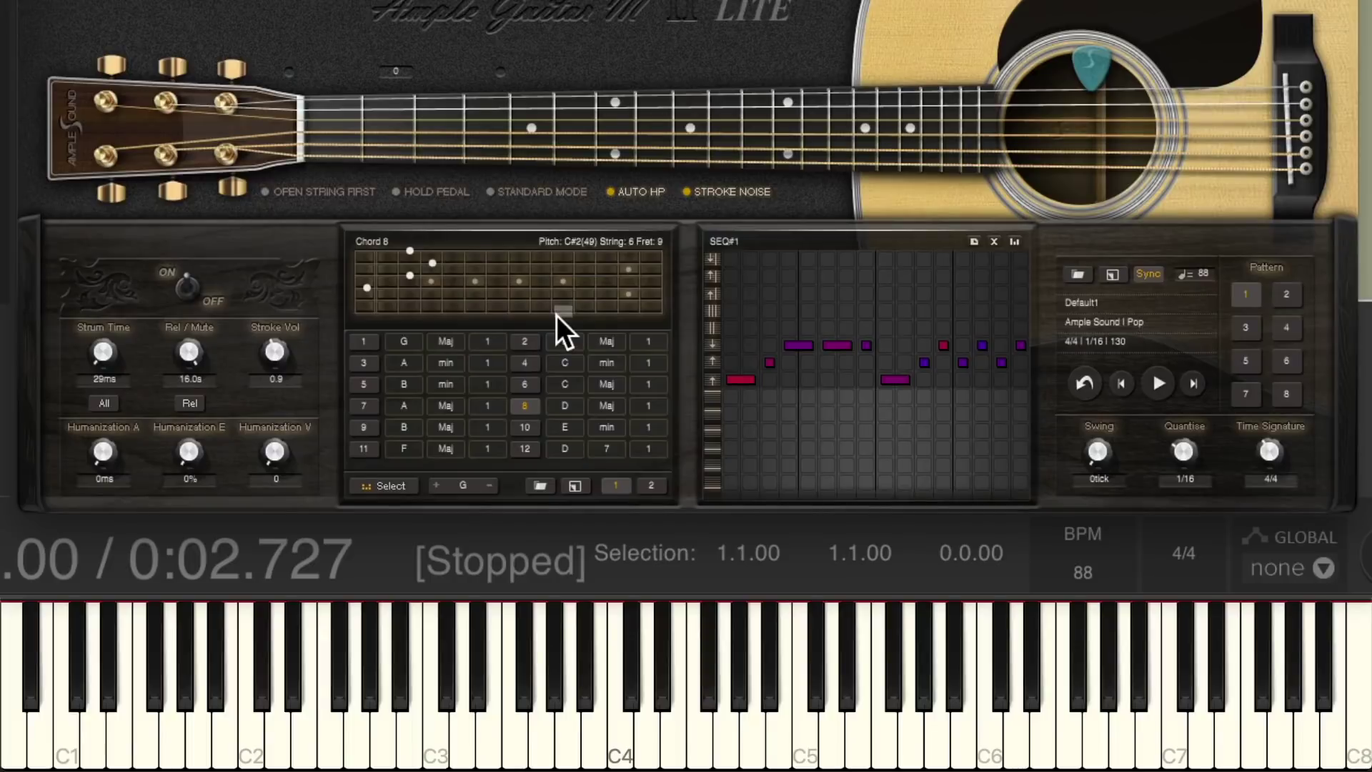
click(462, 485)
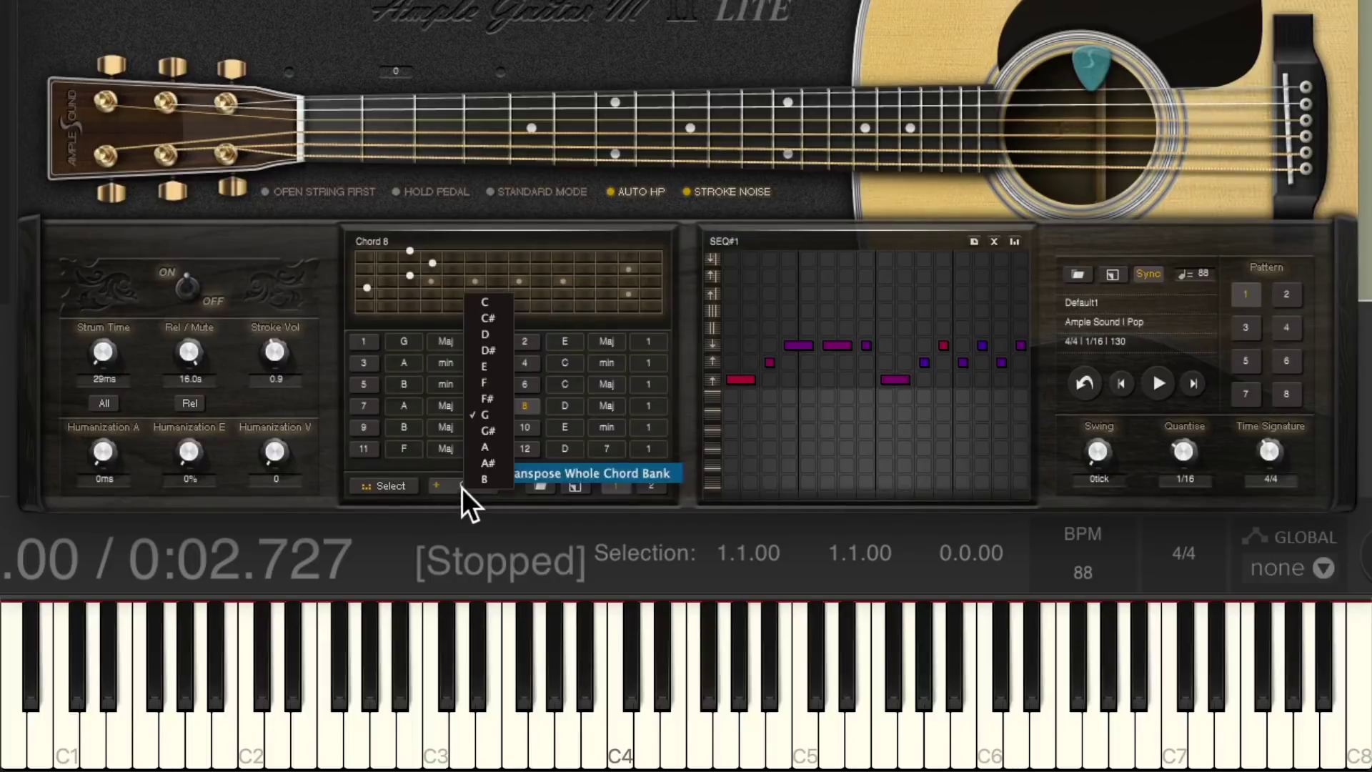
click(501, 306)
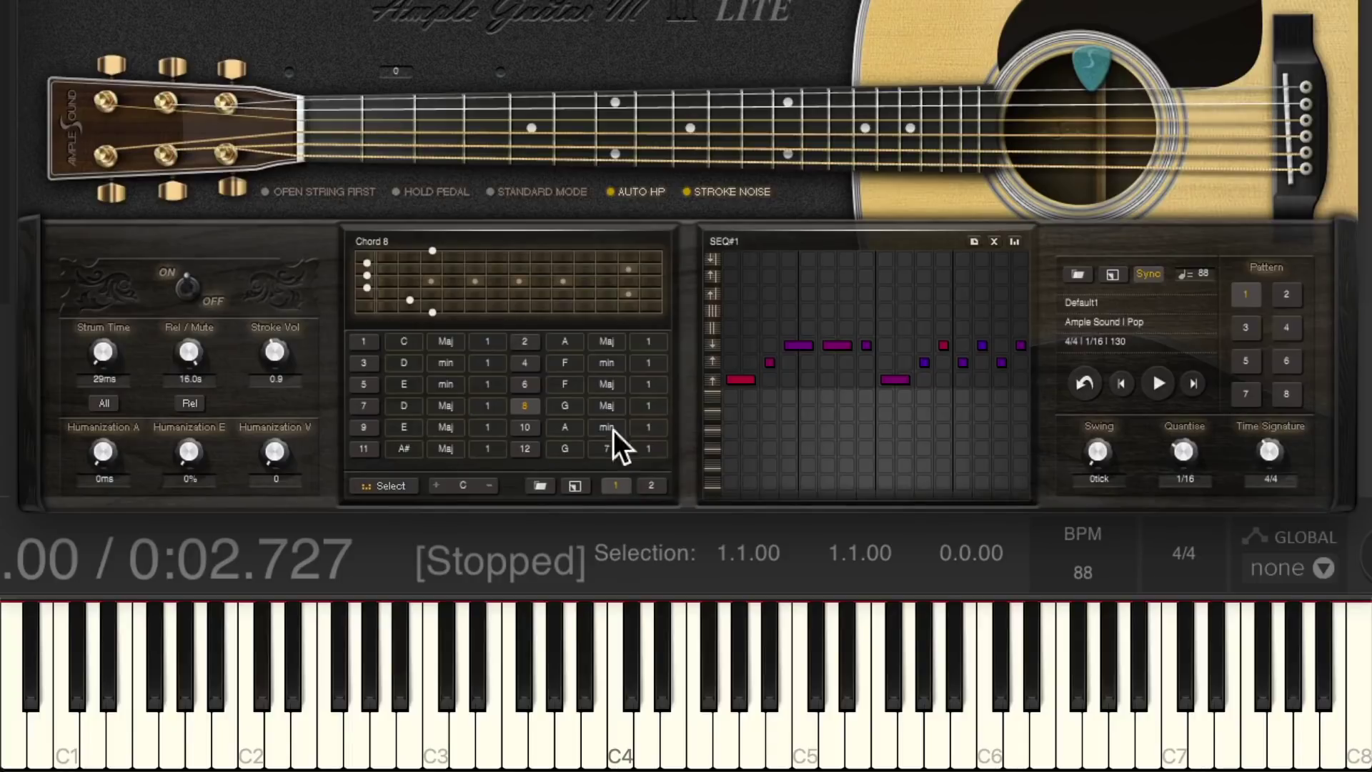
- Step through strum patterns 2 to 8 to view their sequences and return to pattern 1
click(1279, 304)
click(1246, 327)
click(1285, 331)
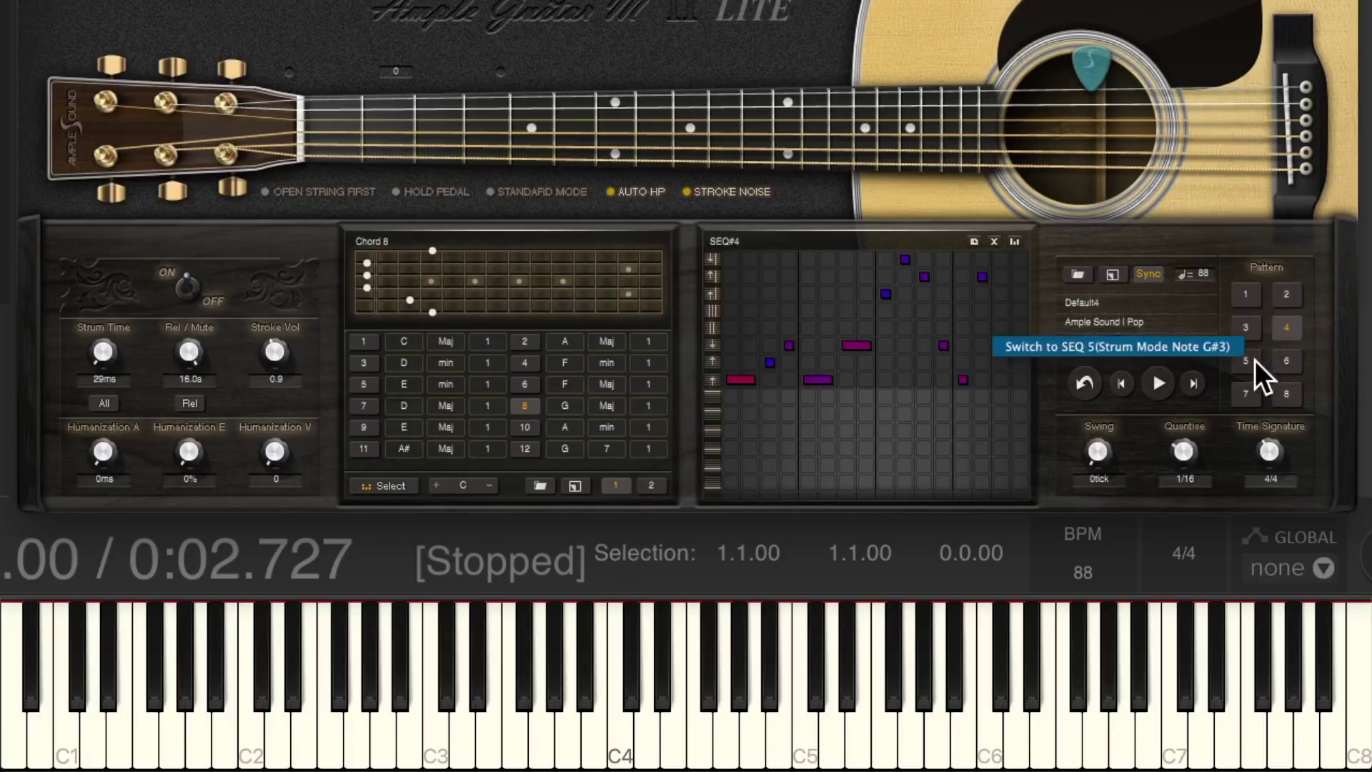
click(1256, 361)
click(1281, 362)
click(1253, 390)
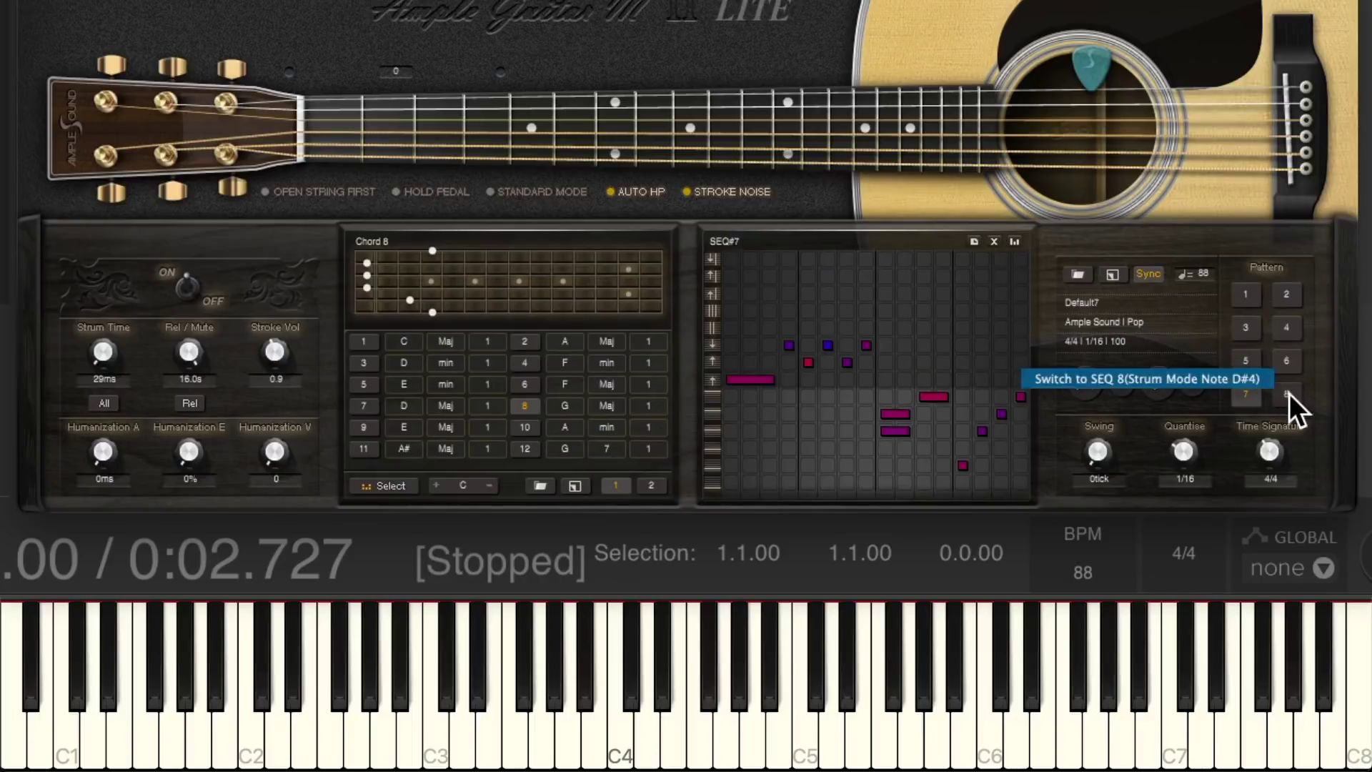
click(1287, 394)
click(1247, 295)
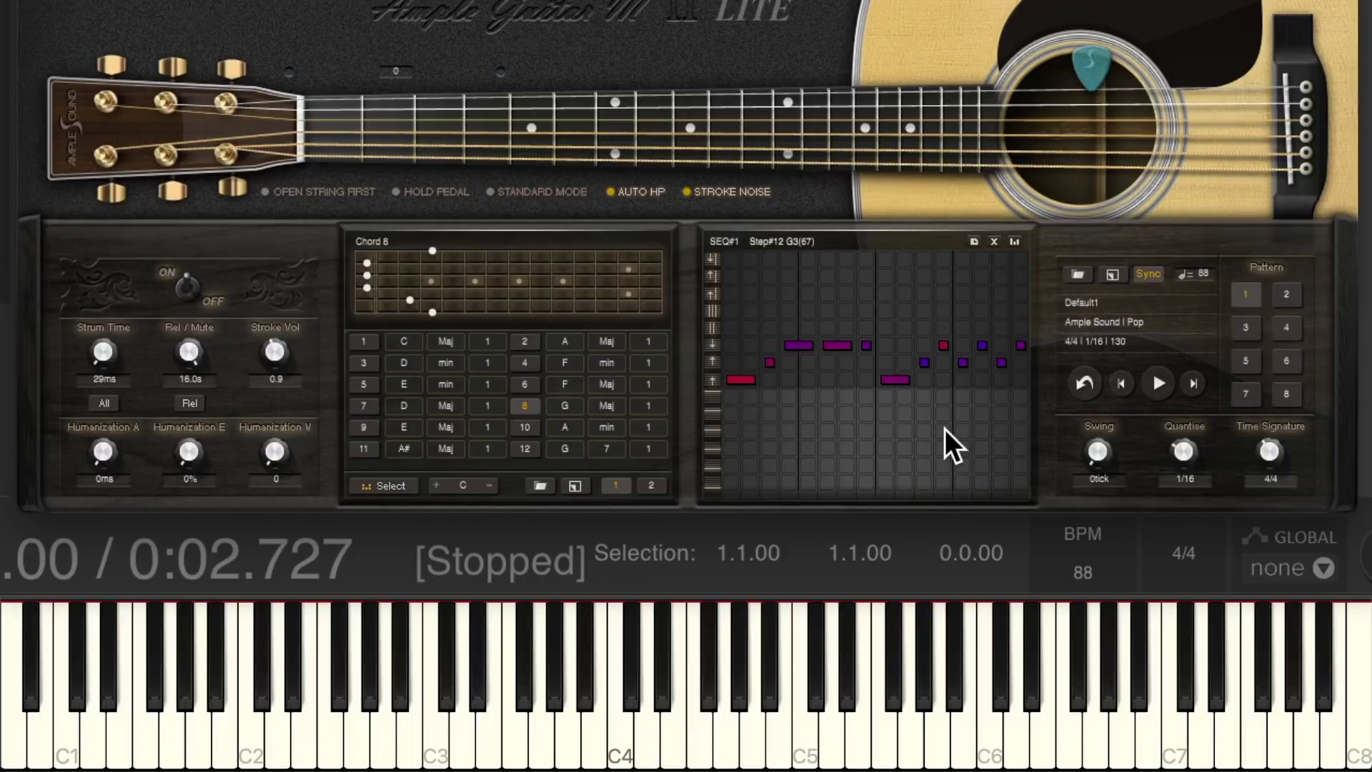
- Audition strum patterns 1 to 6 one after another with the C major chord of slot 1
key(space)
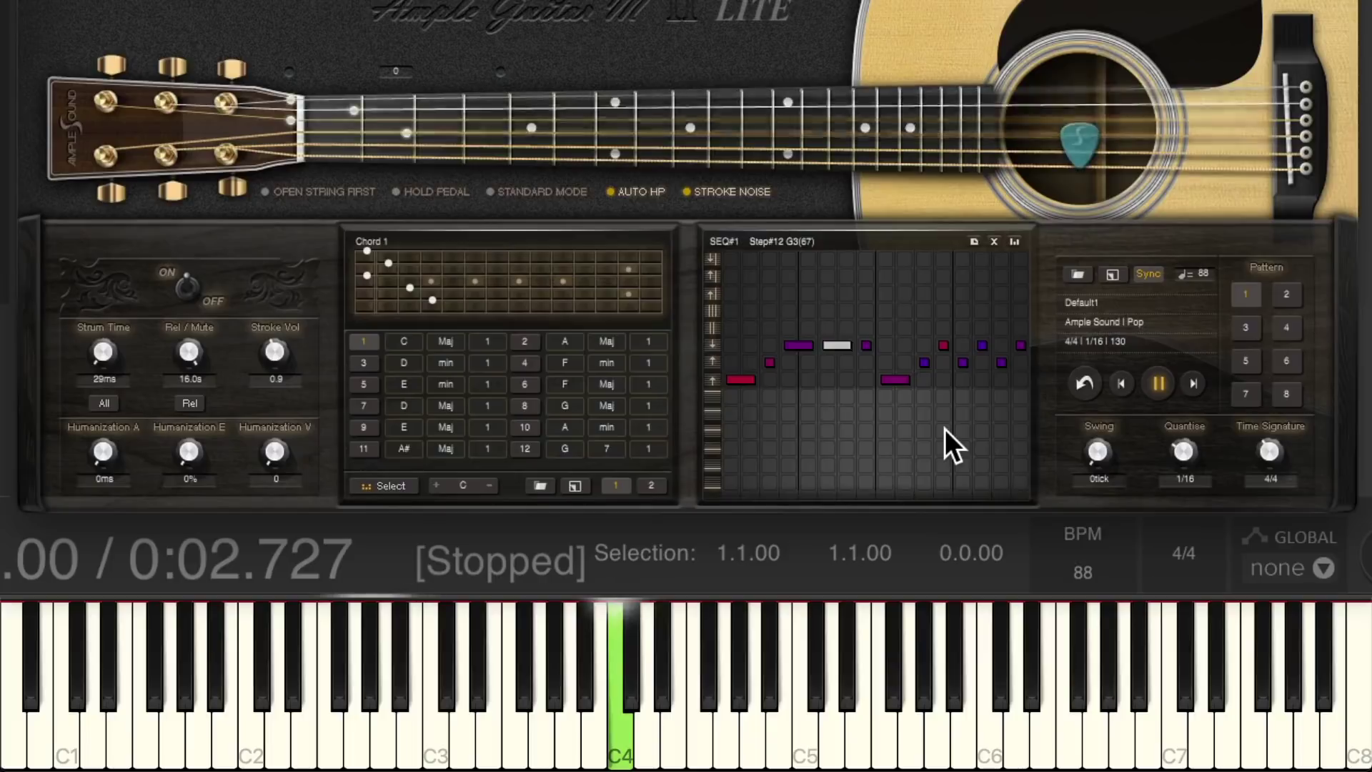
key(space)
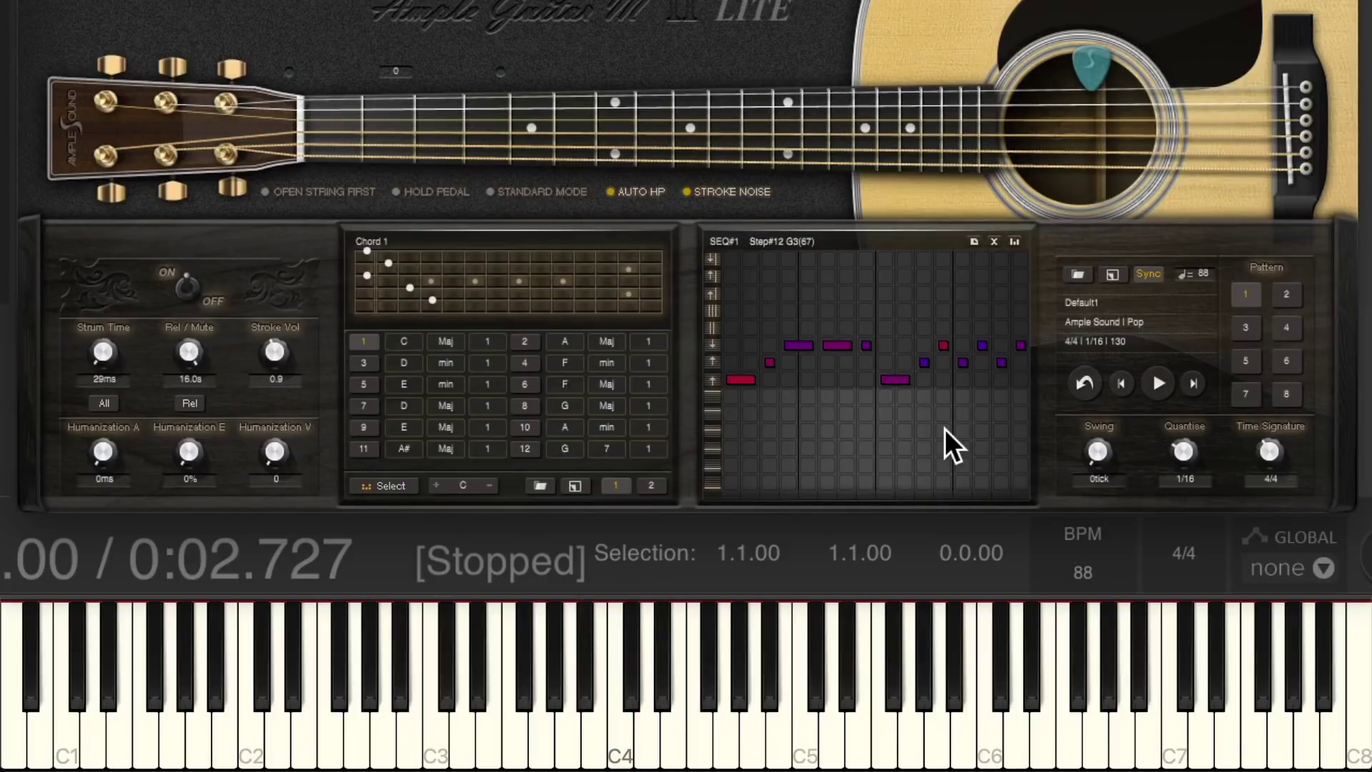
key(2)
key(space)
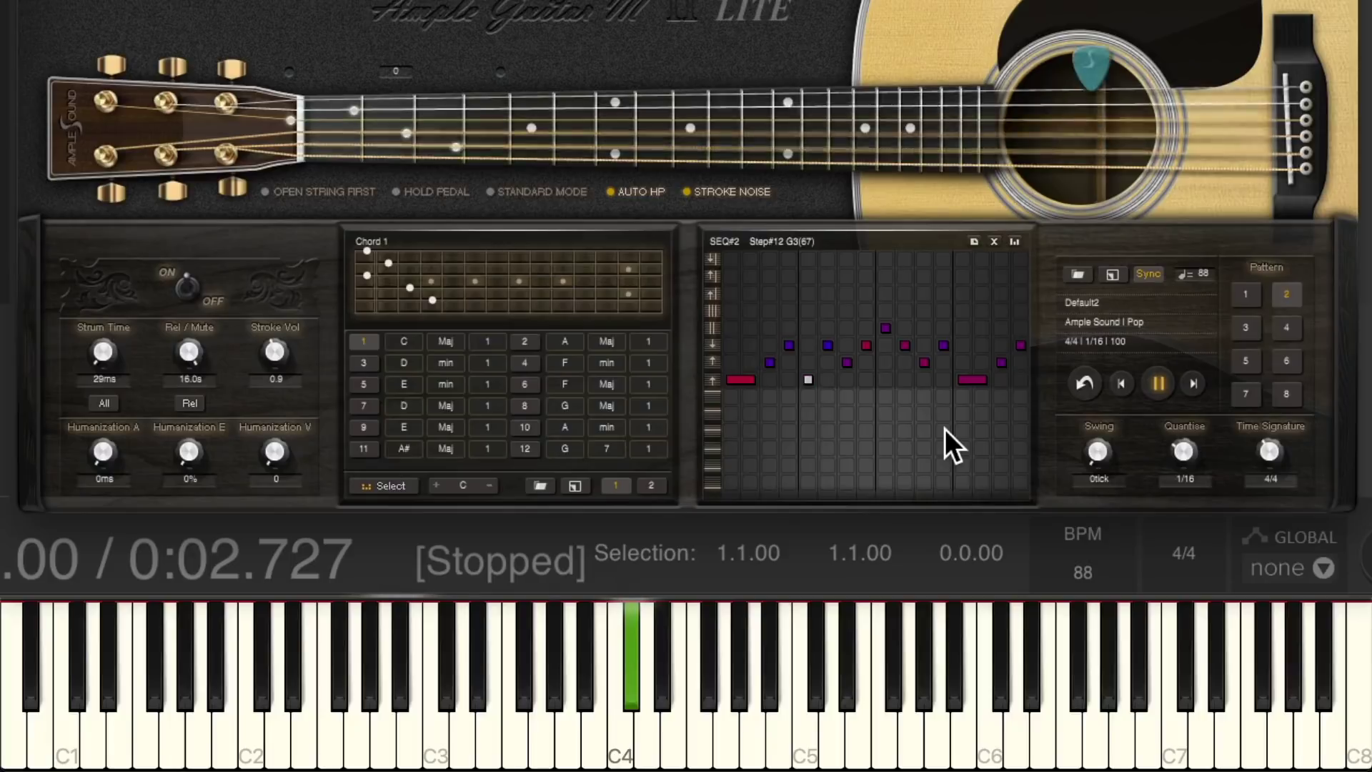
key(space)
key(3)
key(space)
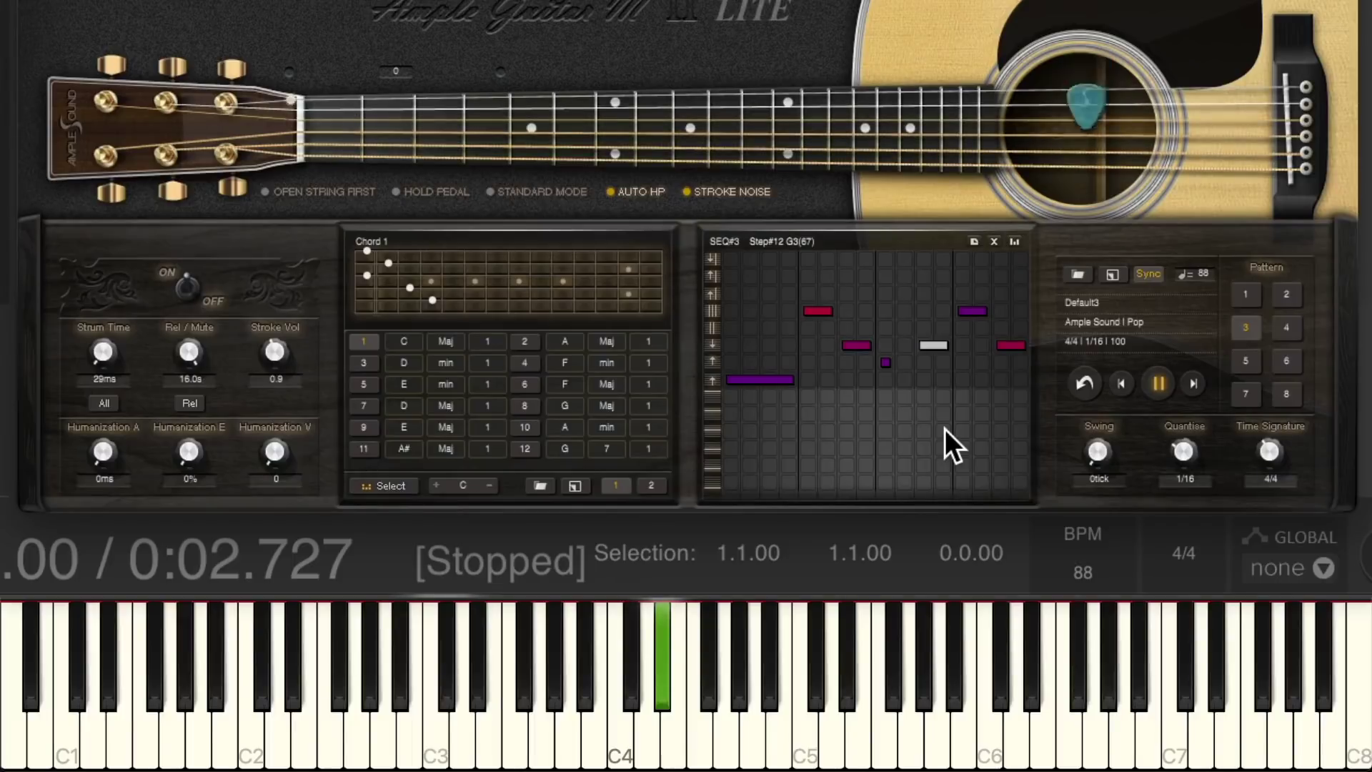
key(space)
key(4)
key(space)
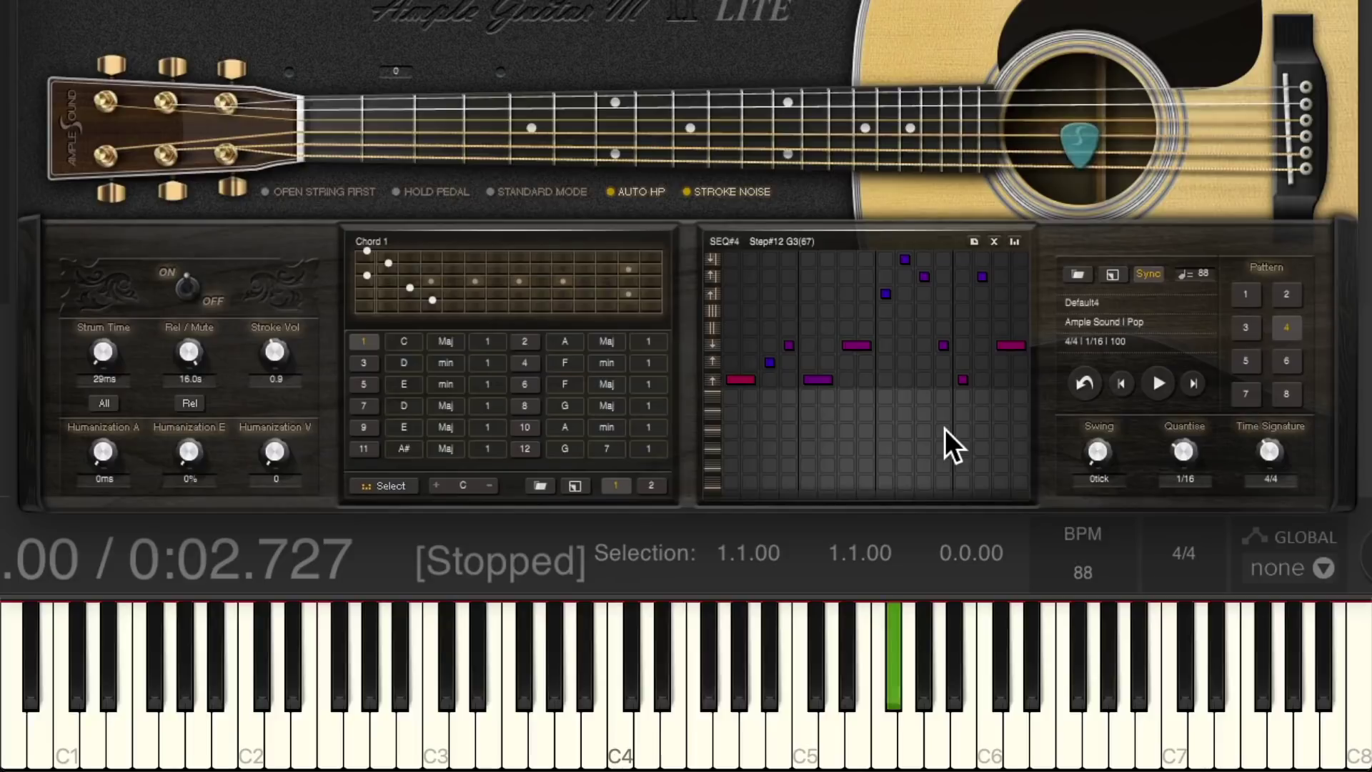
key(5)
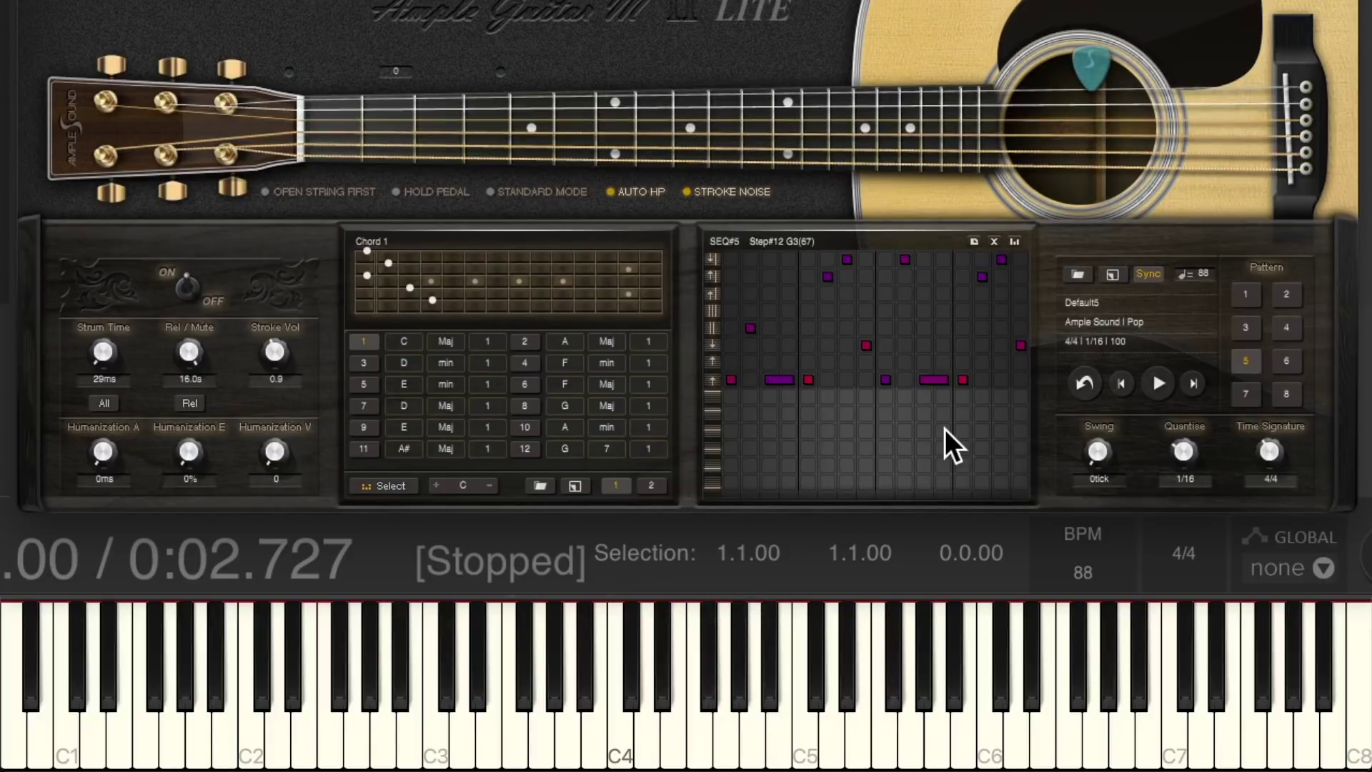
key(6)
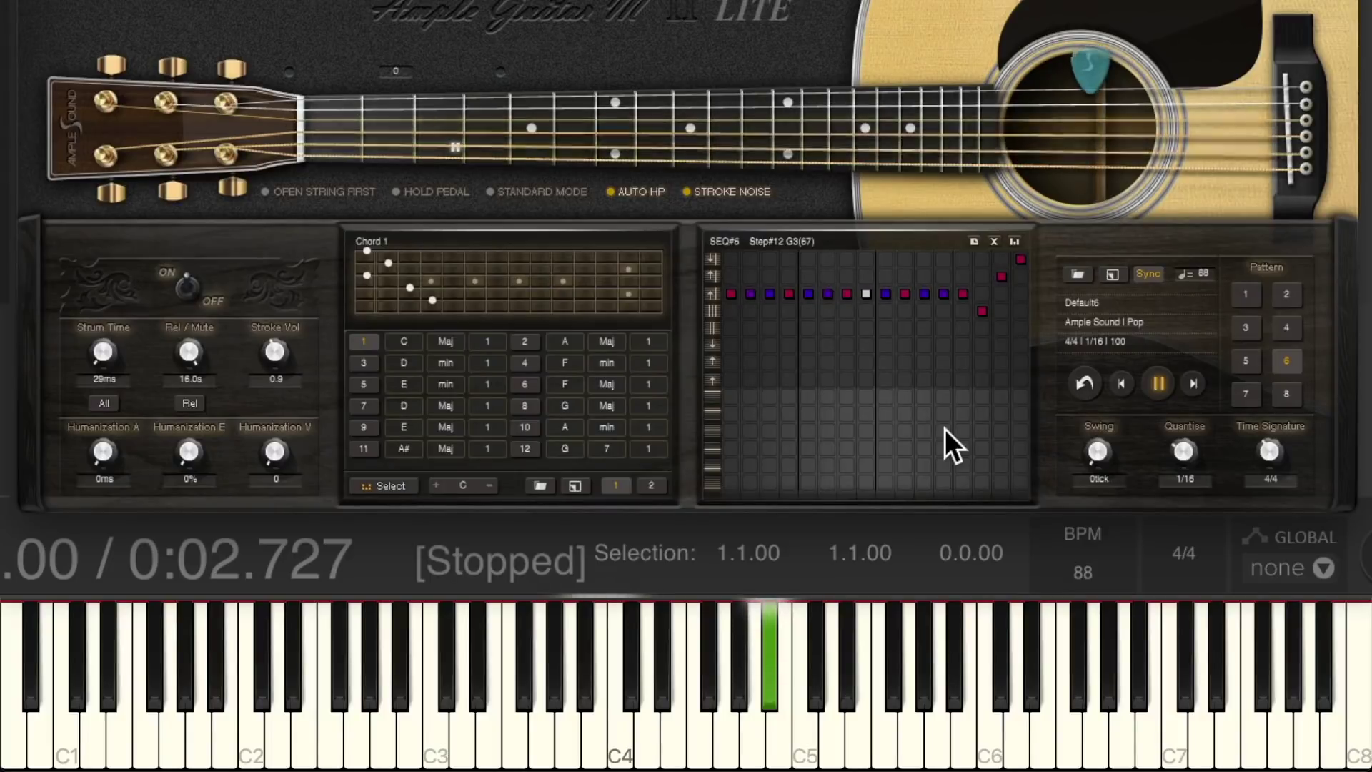
key(space)
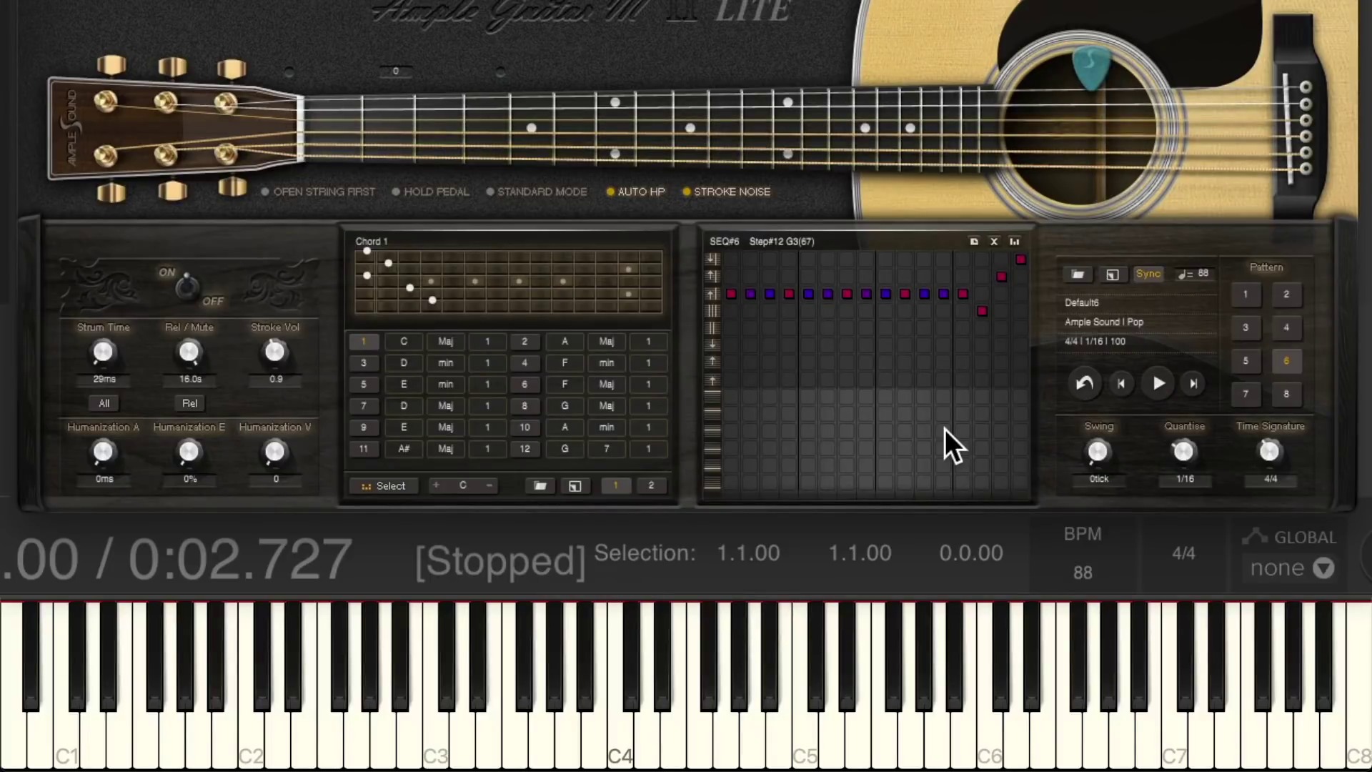
- Audition strum pattern 2 with the C major chord and record a take with it on the Guitar track
click(1288, 301)
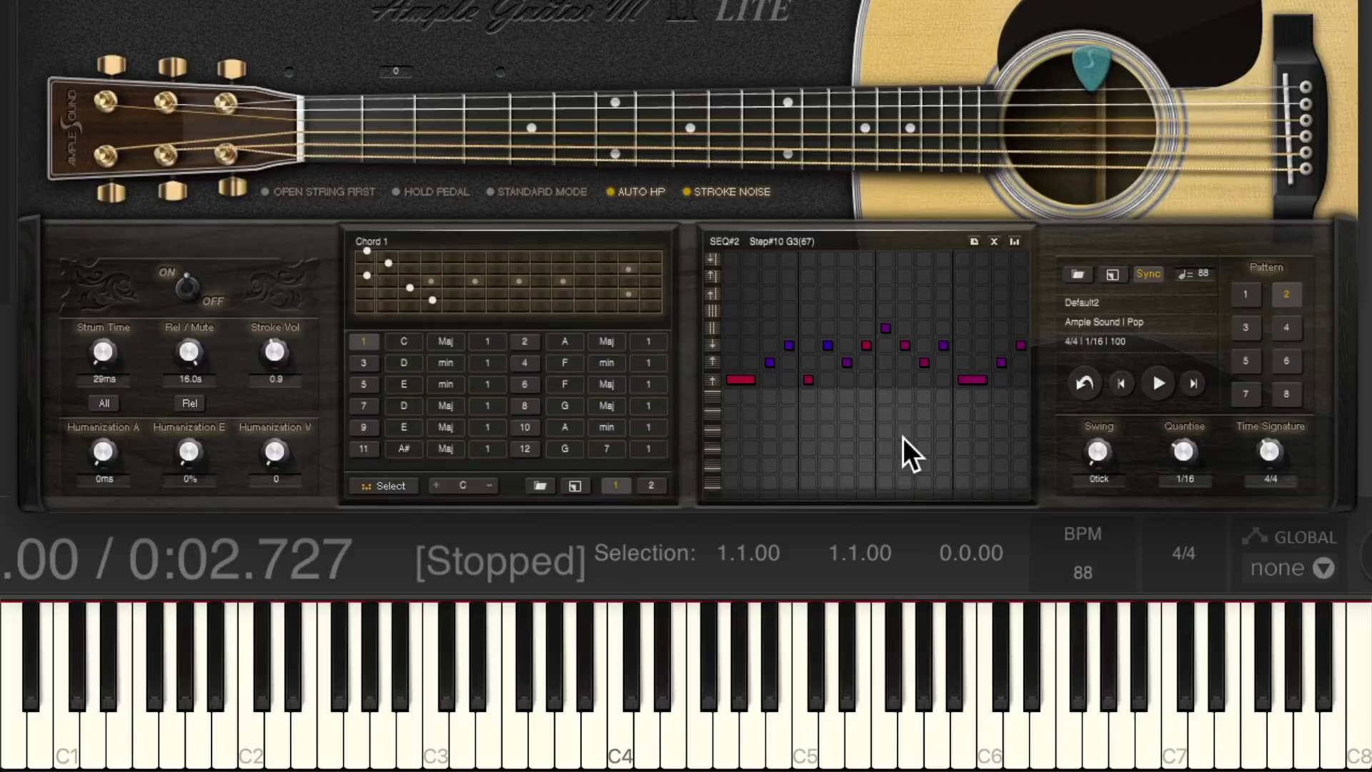
key(space)
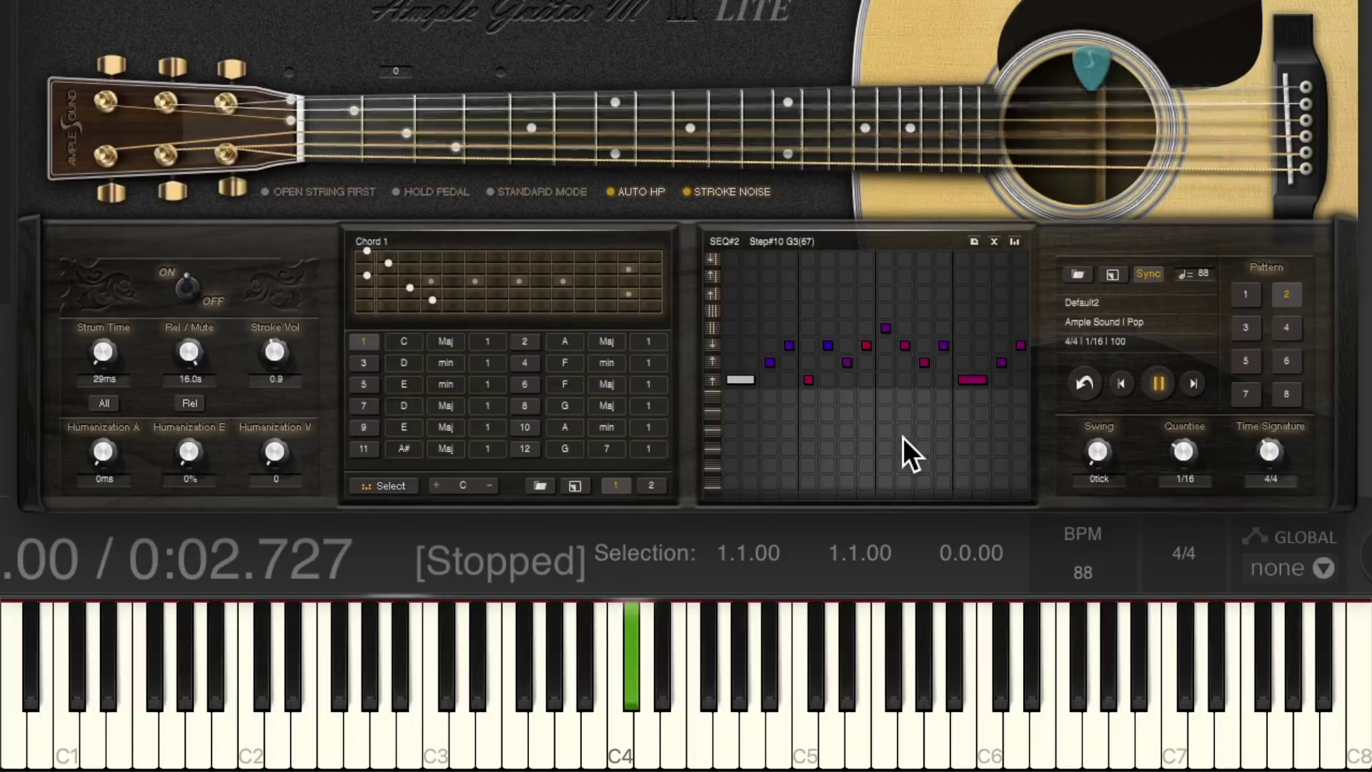
key(space)
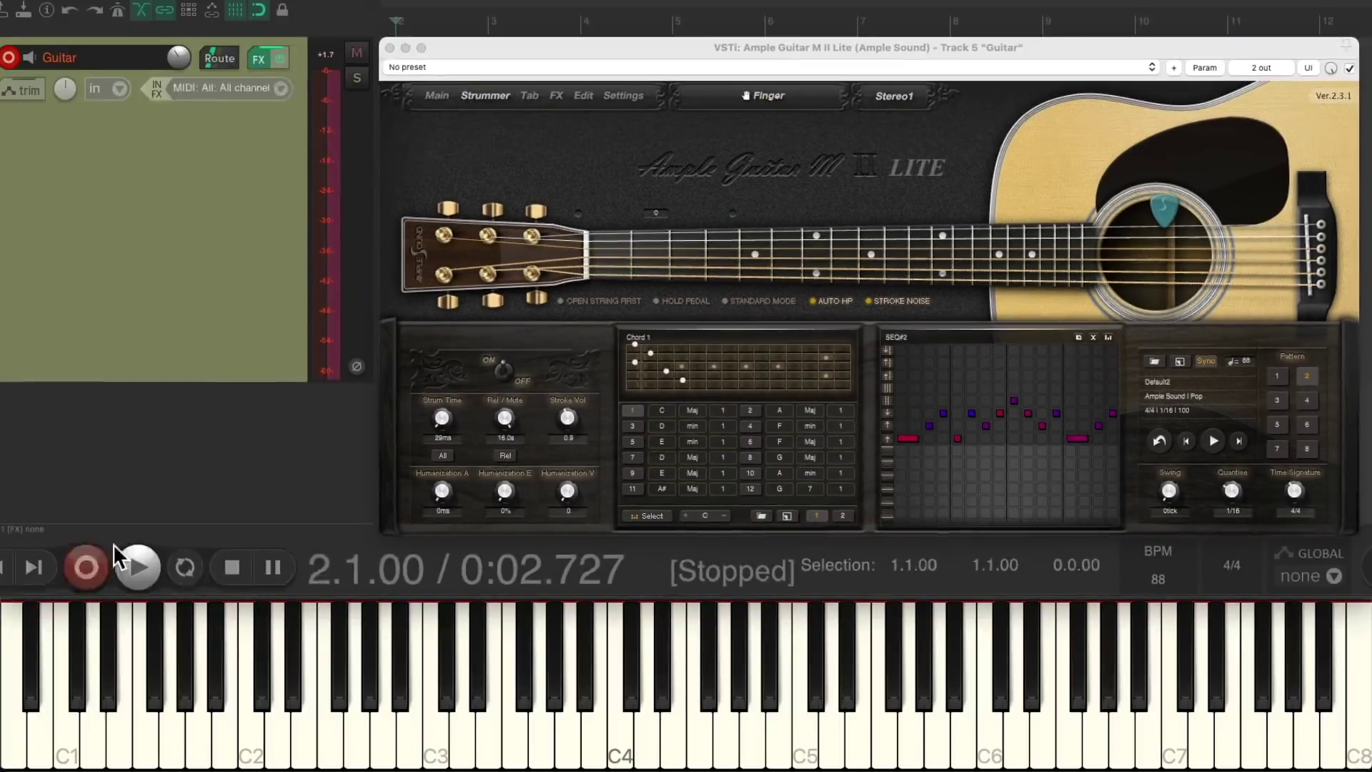
click(119, 568)
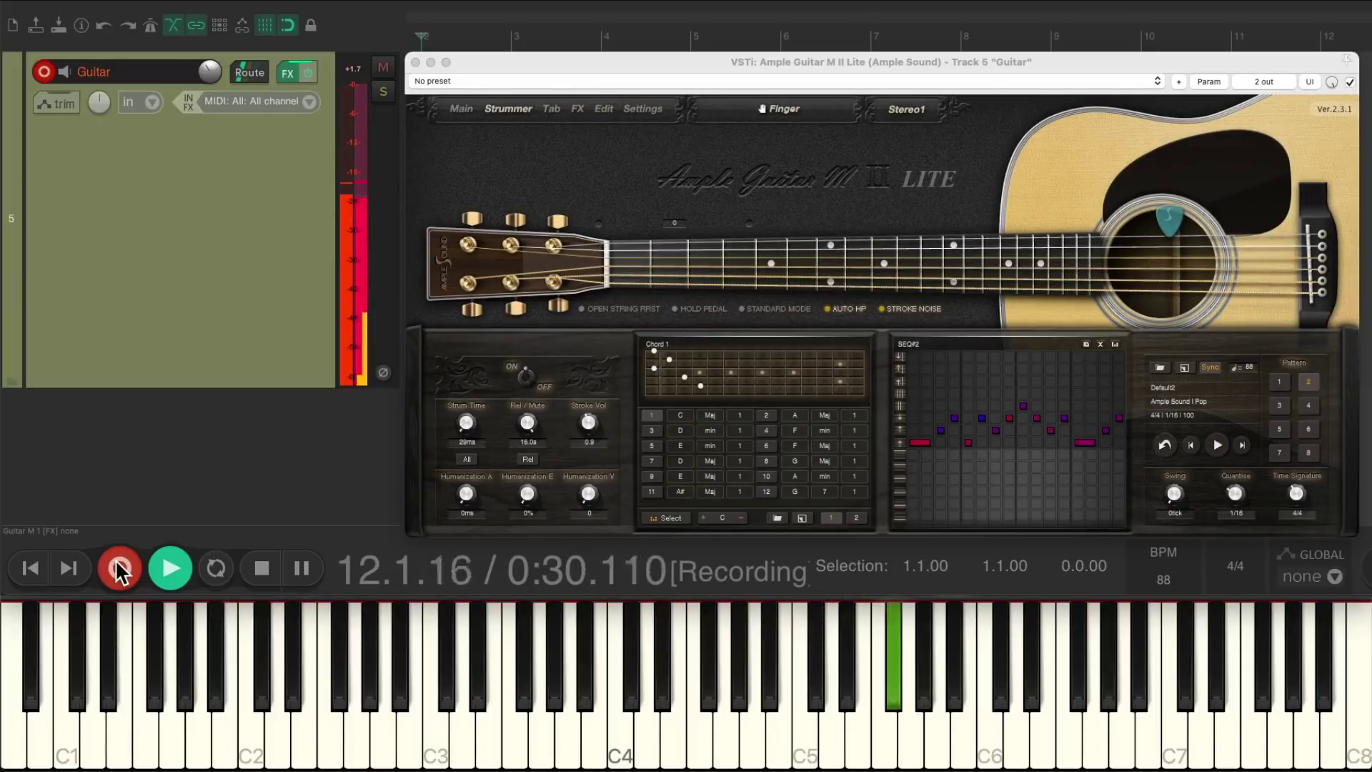
click(114, 559)
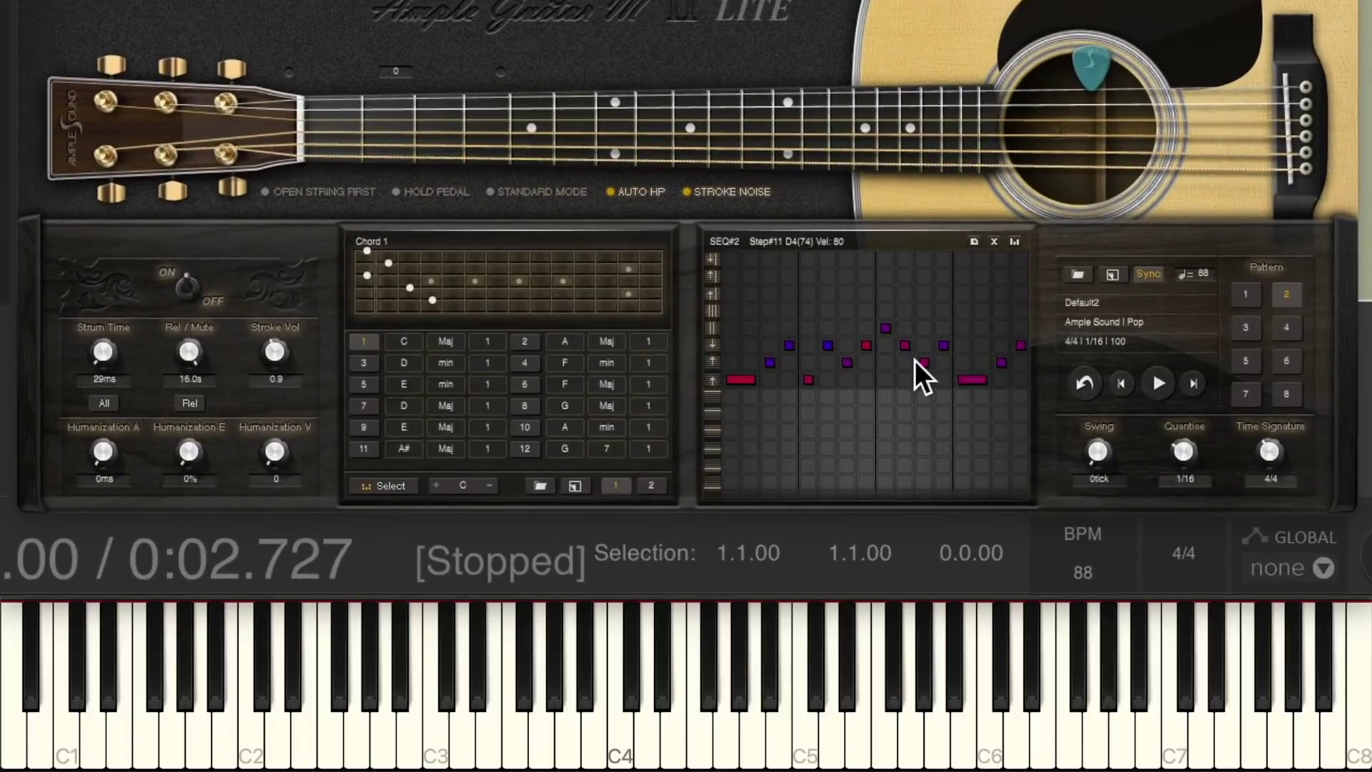
- Load the pattern 060-16-44Tri-Pop-L03 from the pattern library into strum pattern 2
click(1290, 300)
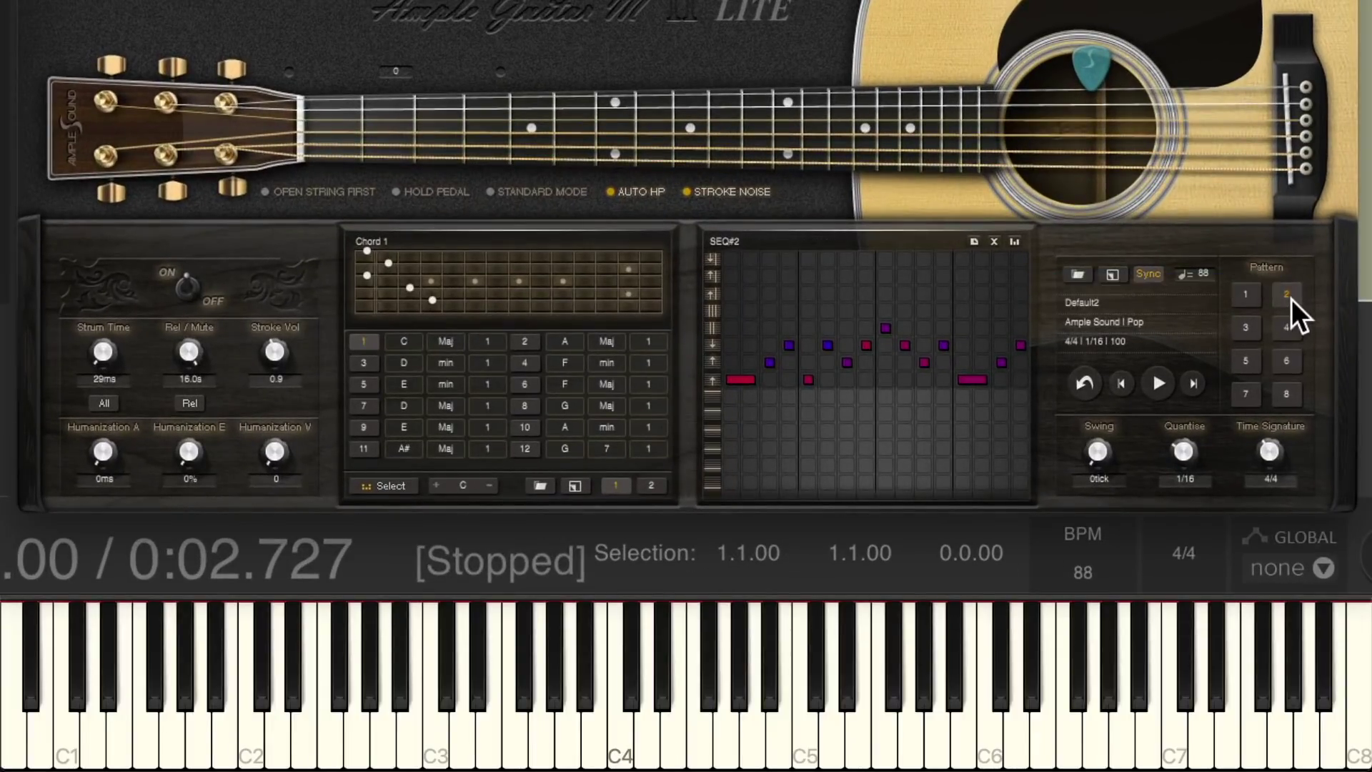
click(1077, 278)
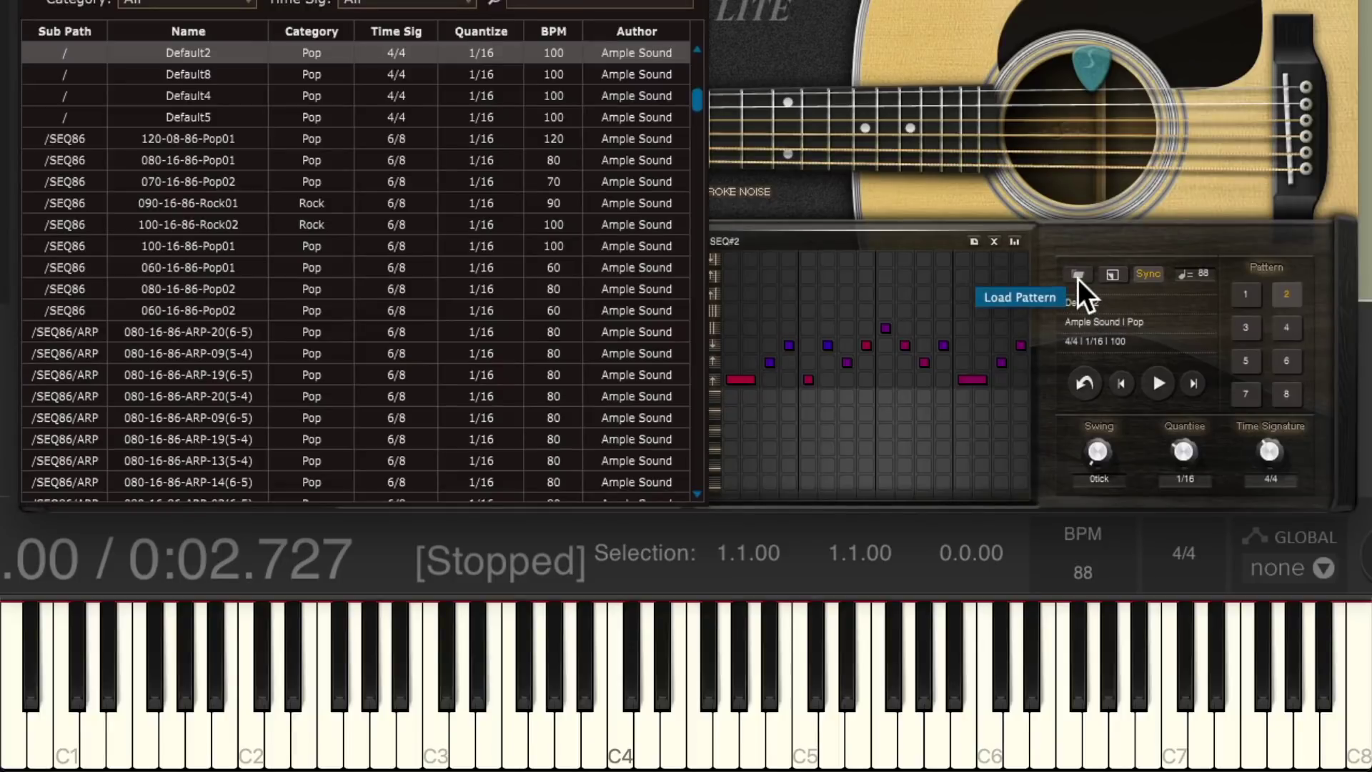
drag(698, 97, 712, 38)
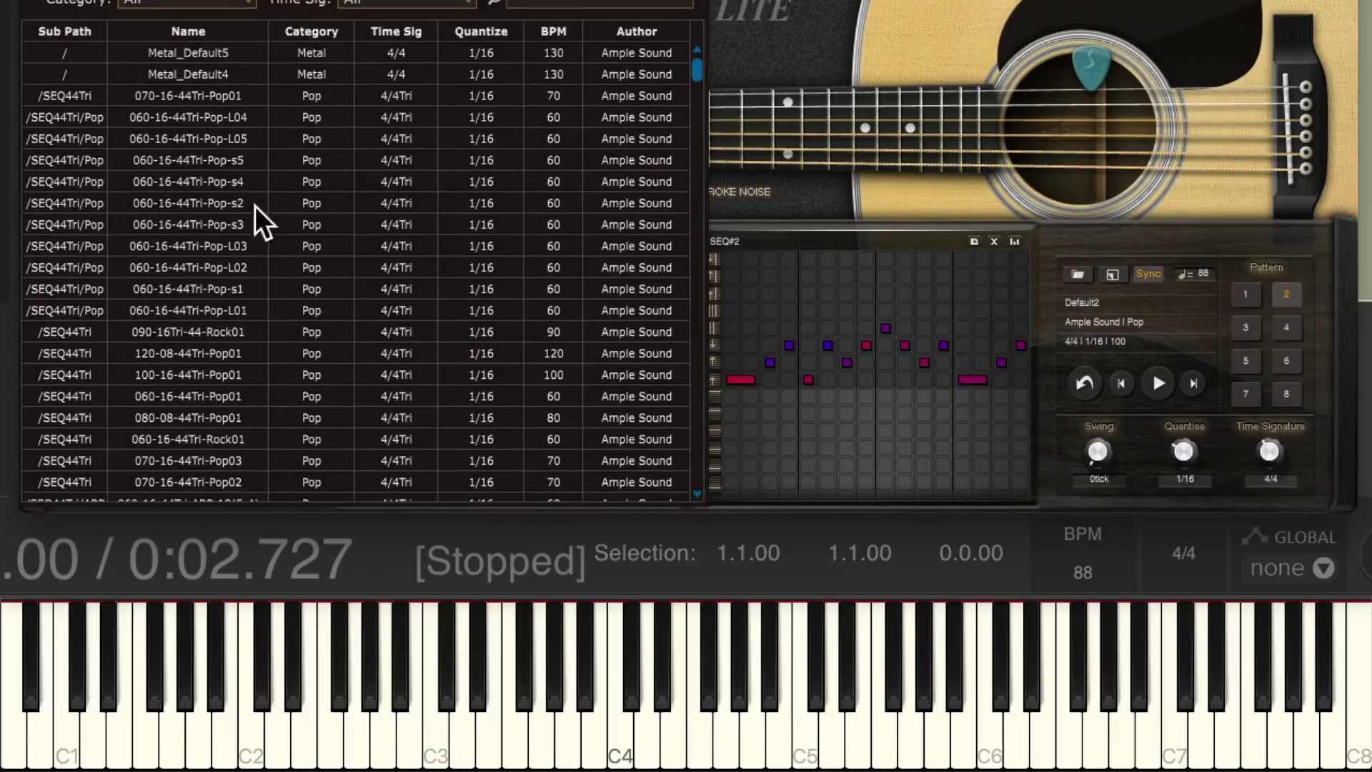
click(241, 247)
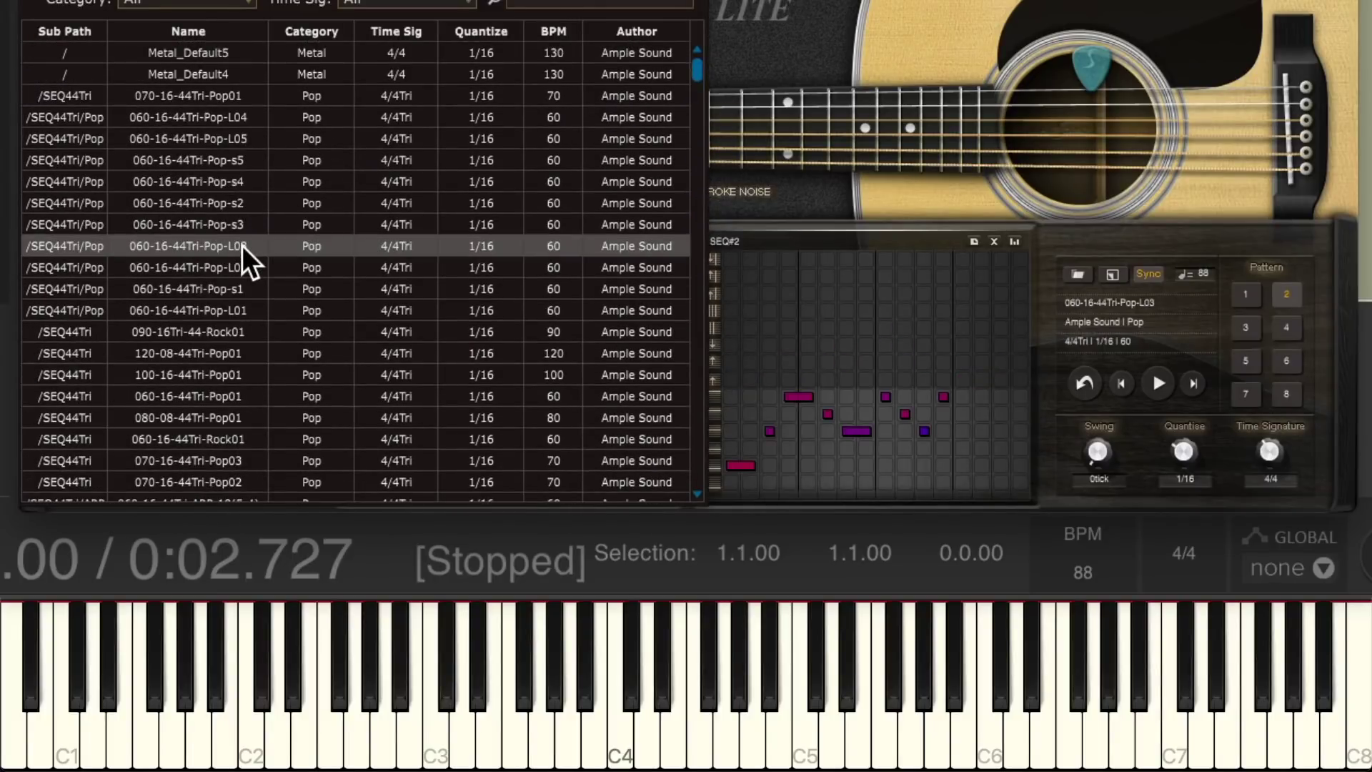
- Close the pattern library and play the project to hear the loaded pattern with the changing strummer chords
key(space)
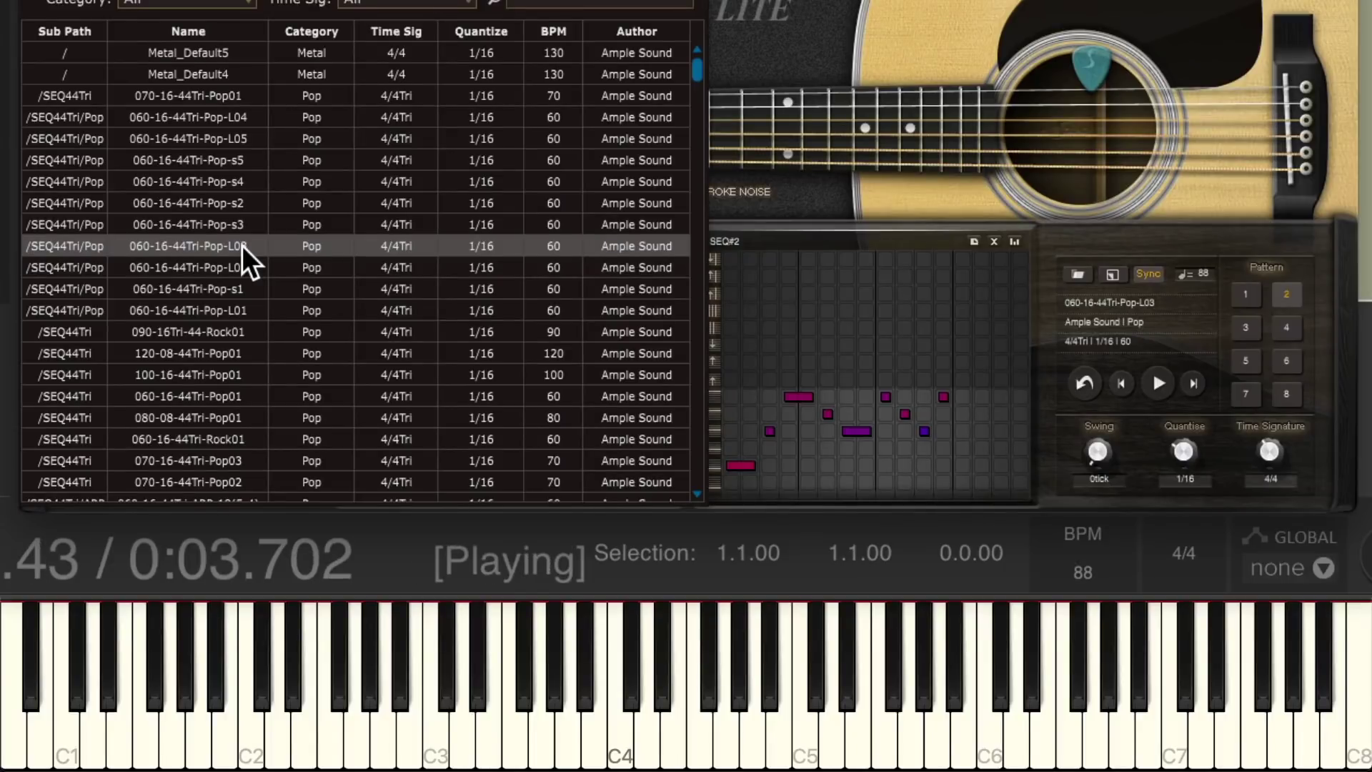
key(space)
click(691, 62)
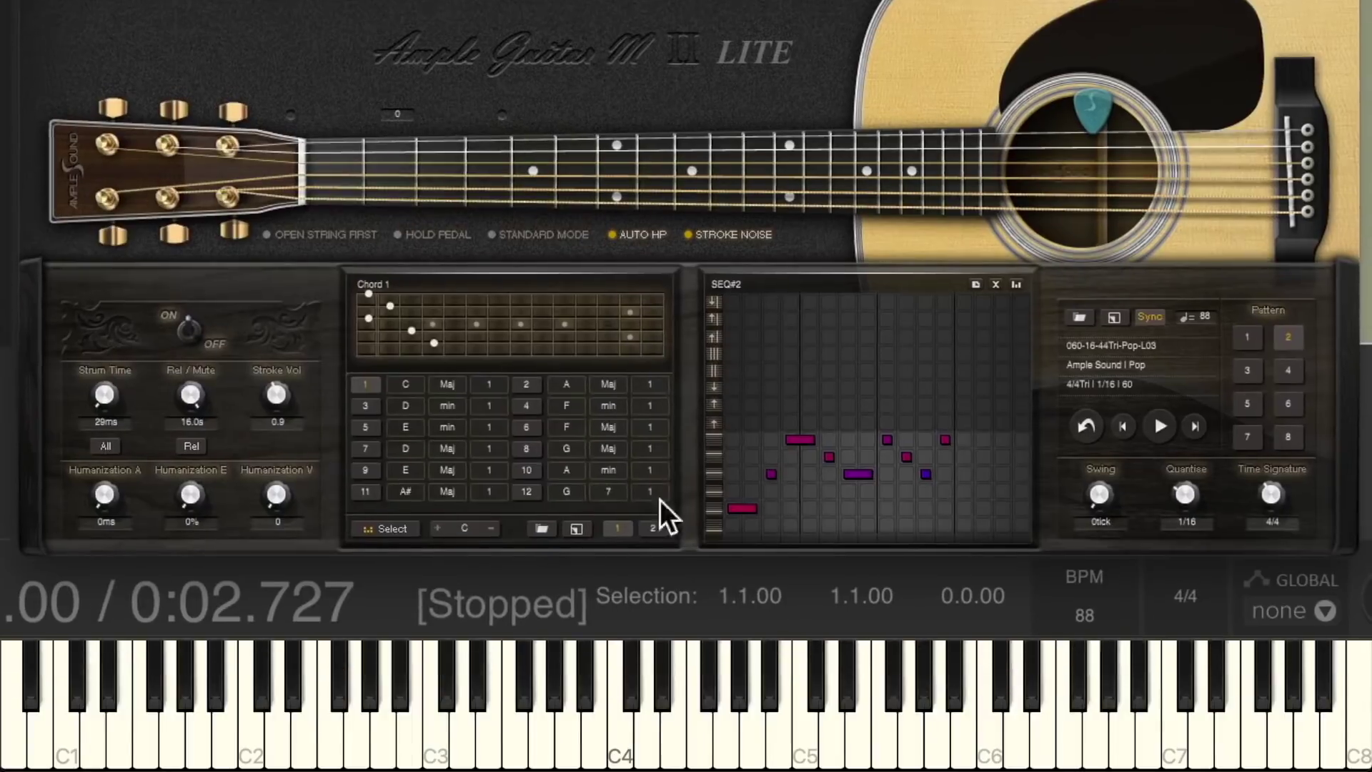
key(space)
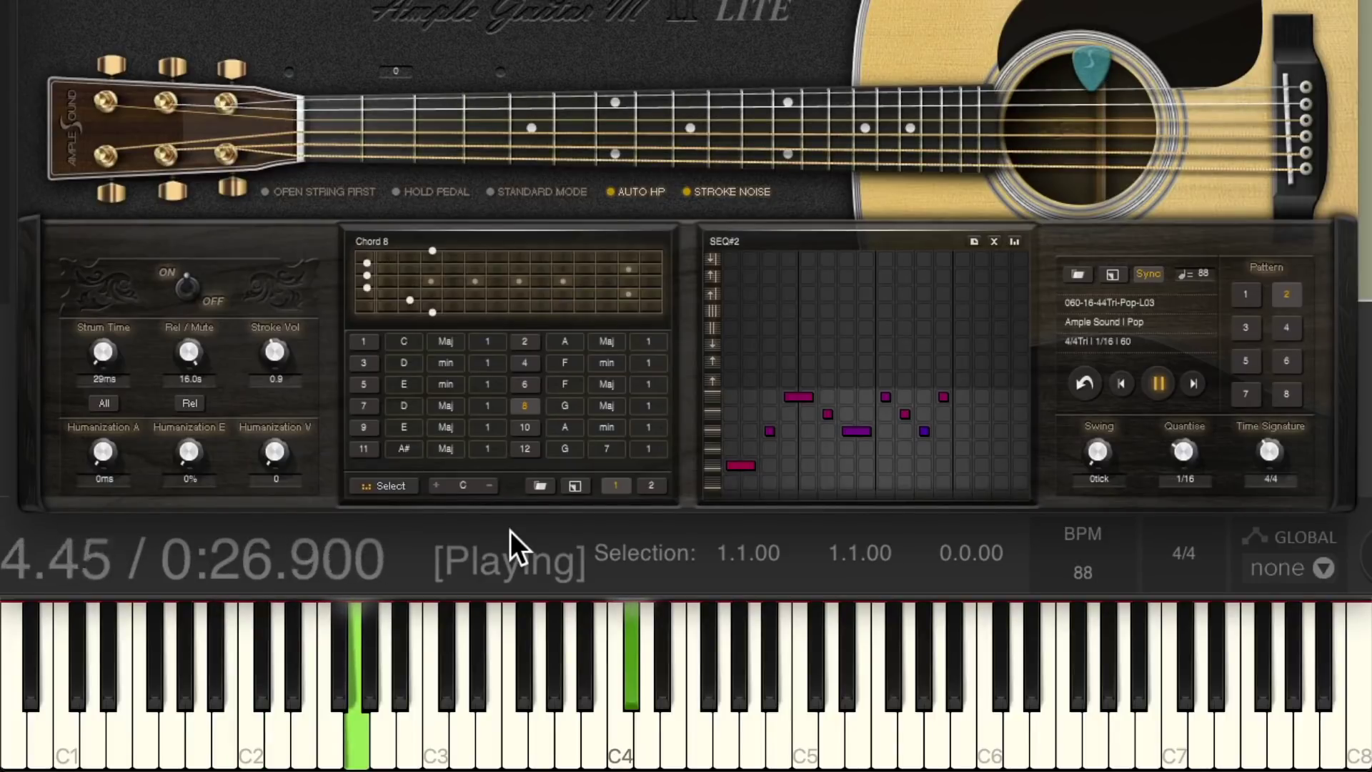
key(space)
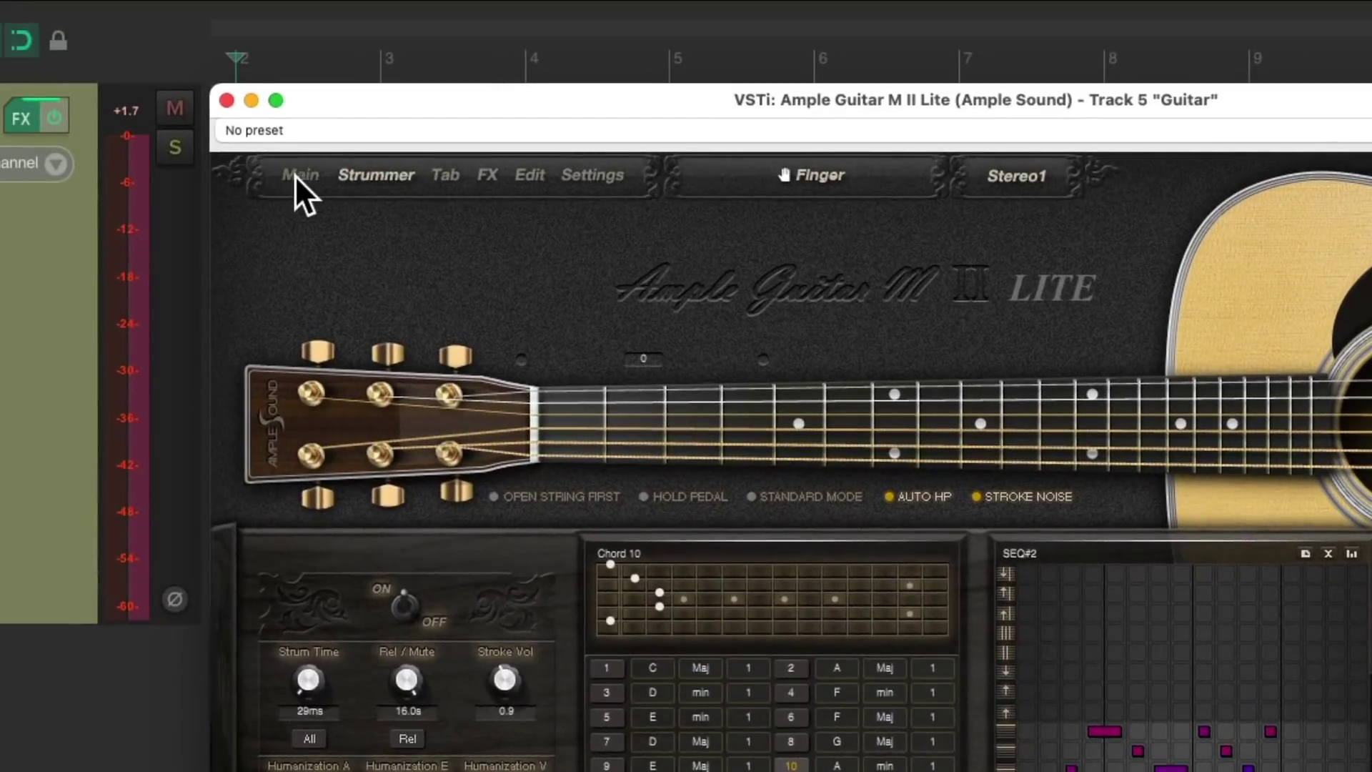
- Switch the plugin to its Main page and record another take on the Guitar track
click(295, 175)
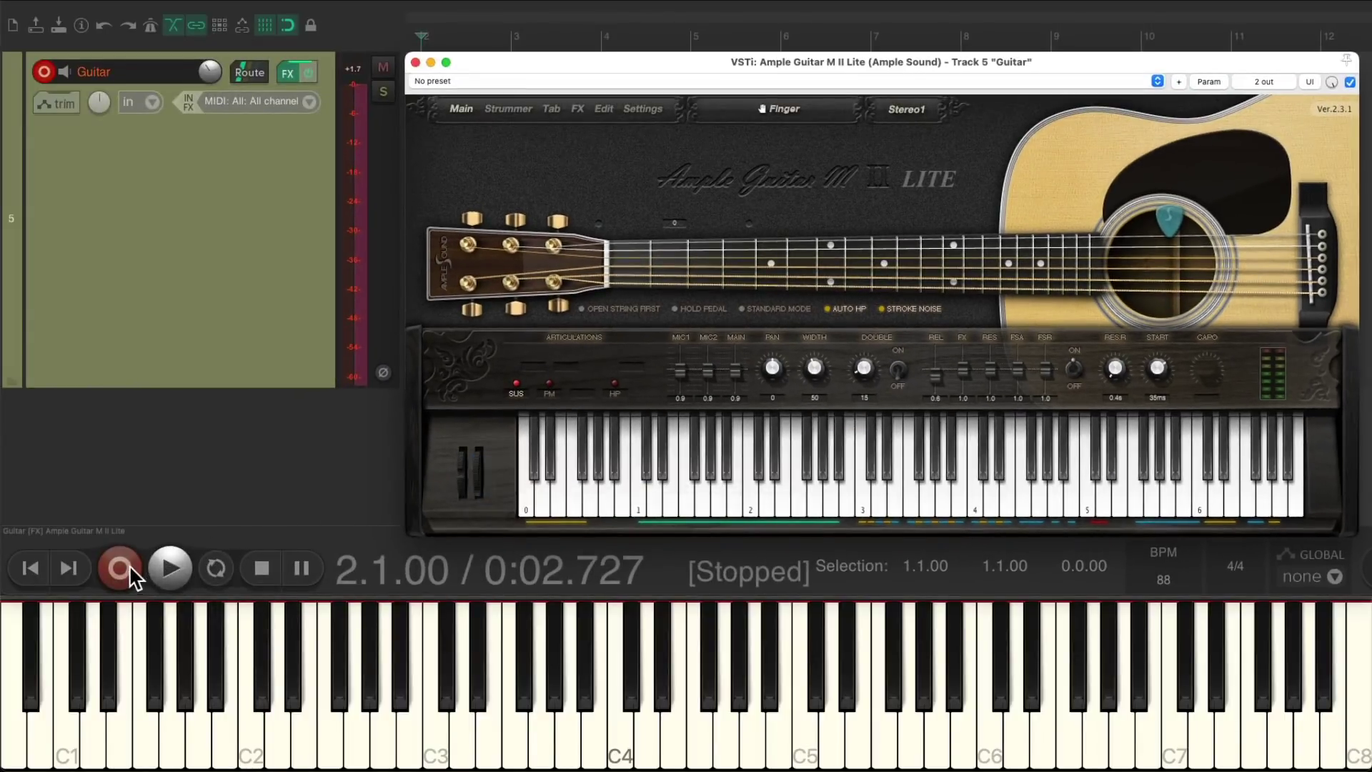
click(127, 566)
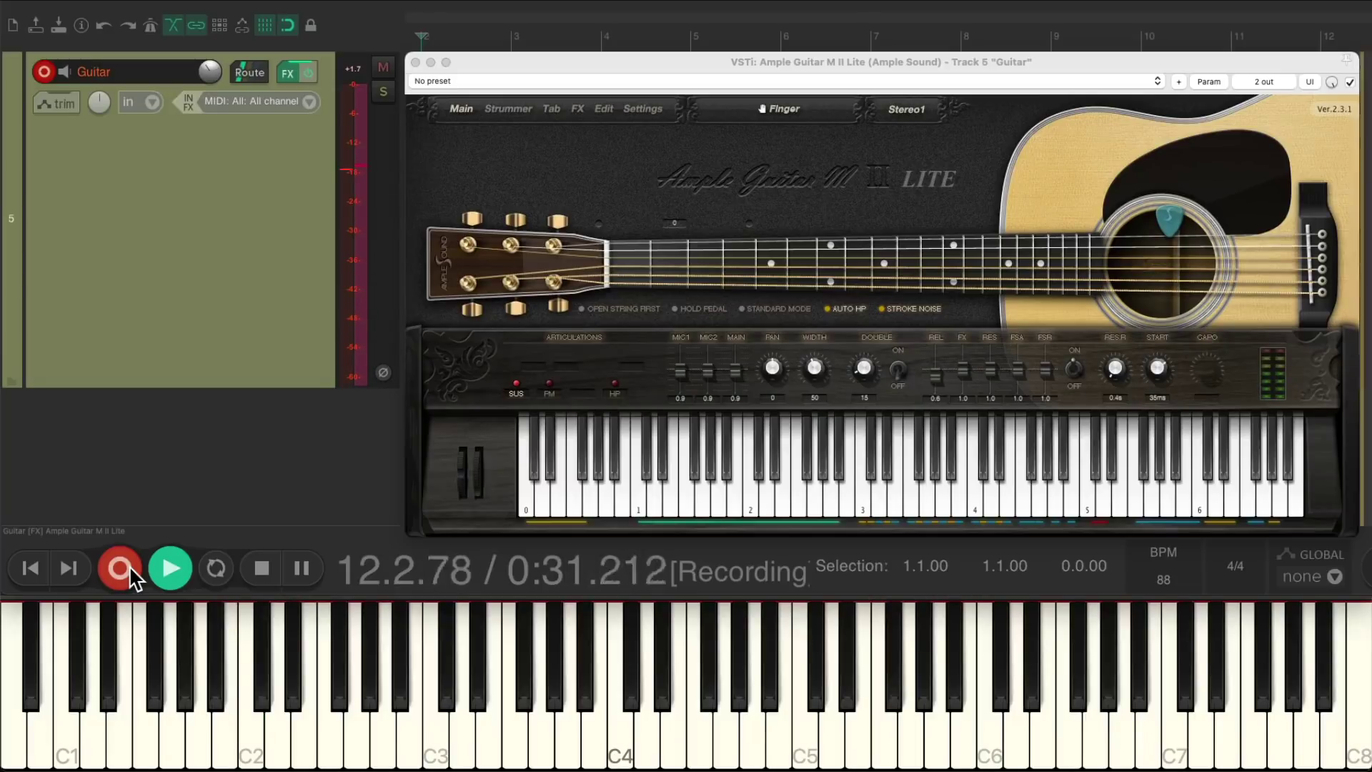
click(130, 567)
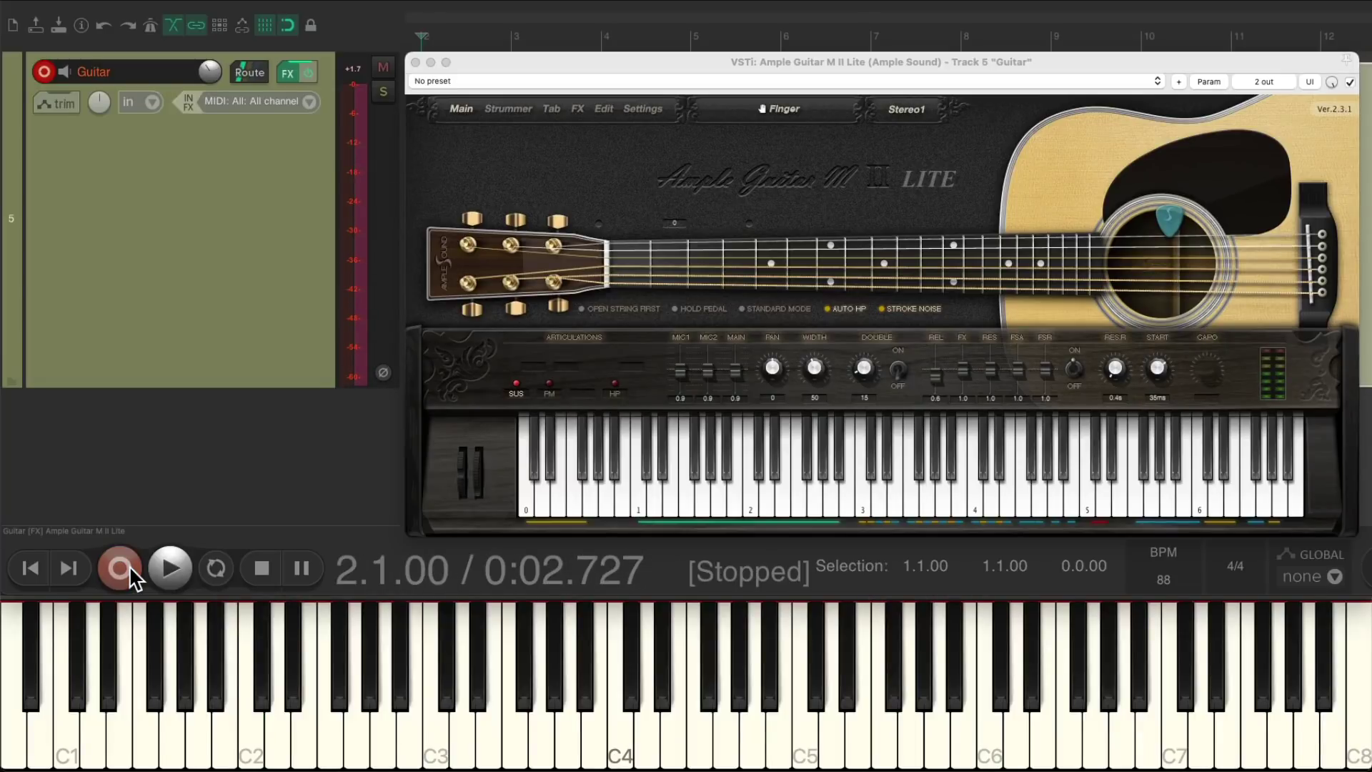